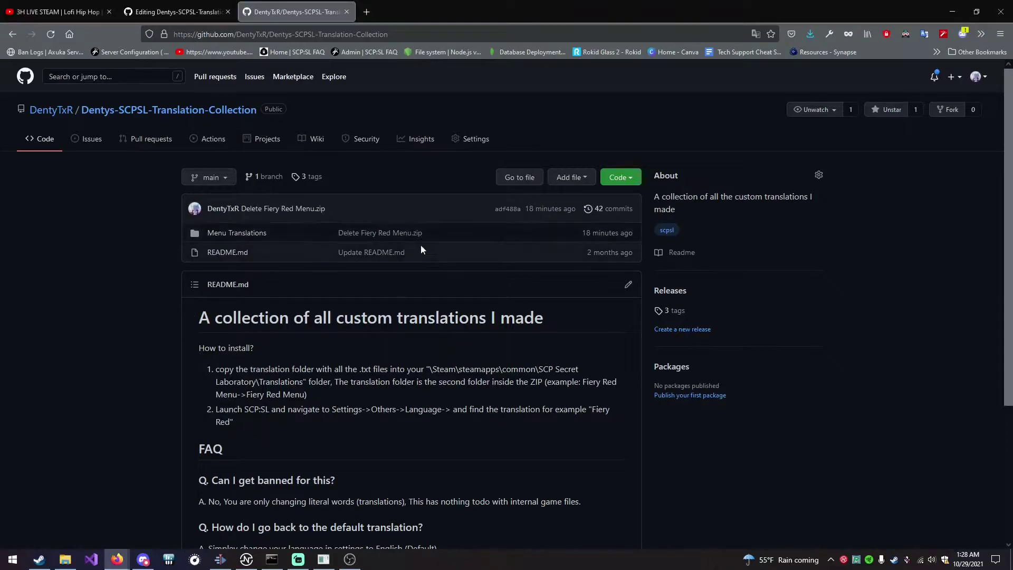
Review the repository's web address and read the README's install instructions and FAQ
left_click_drag(214, 34, 388, 34)
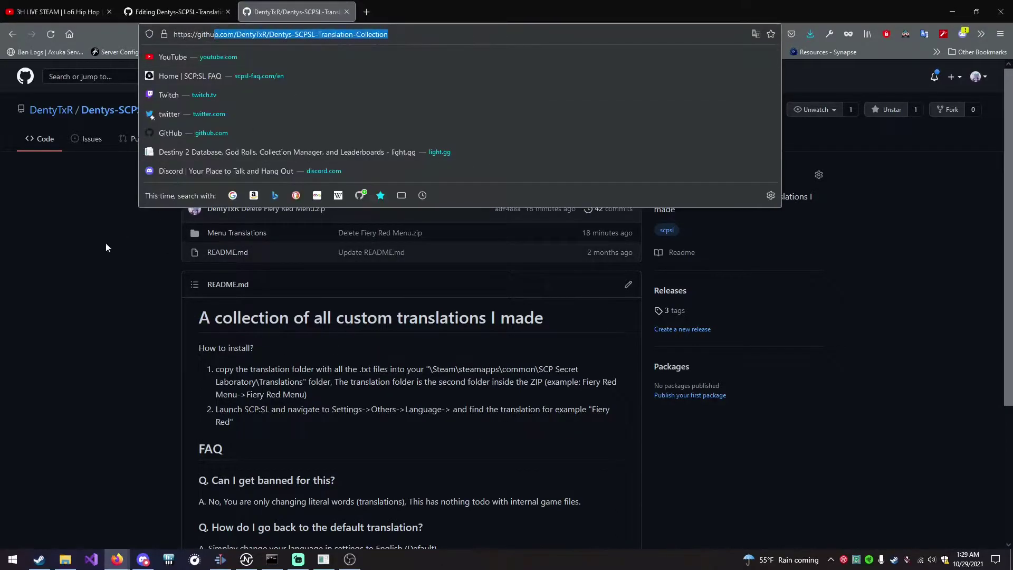
left_click(105, 248)
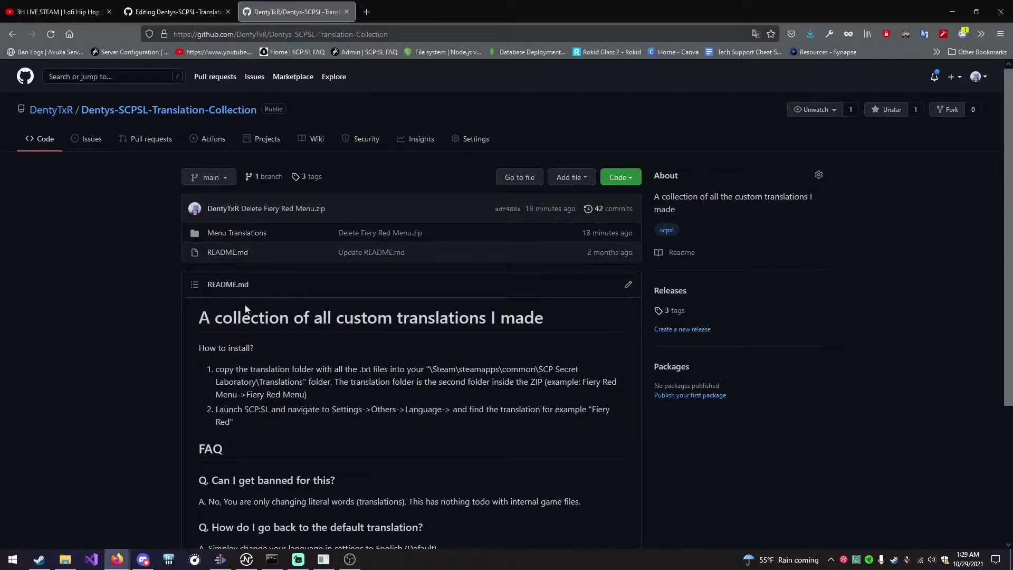
left_click_drag(173, 314, 641, 448)
scroll(260, 344, "down", 3)
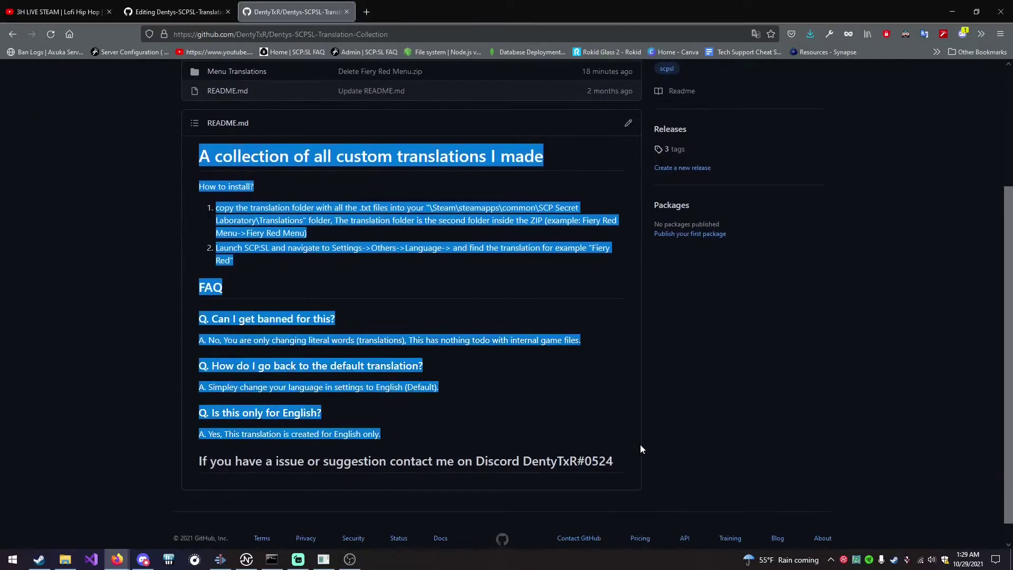
left_click(315, 268)
scroll(77, 233, "up", 3)
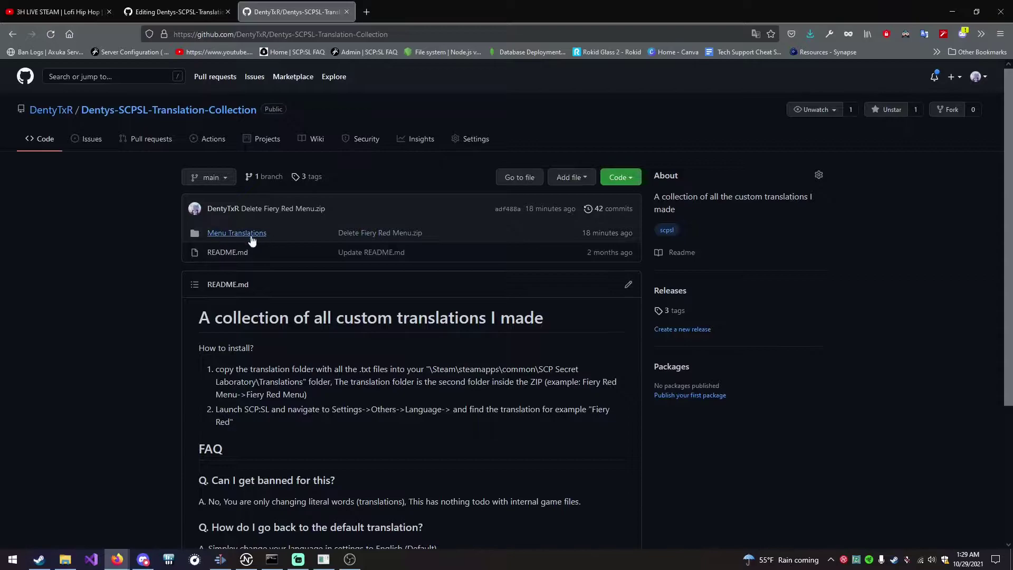
Open the Menu Translations folder and examine its readme's theme list and download instruction
left_click(226, 234)
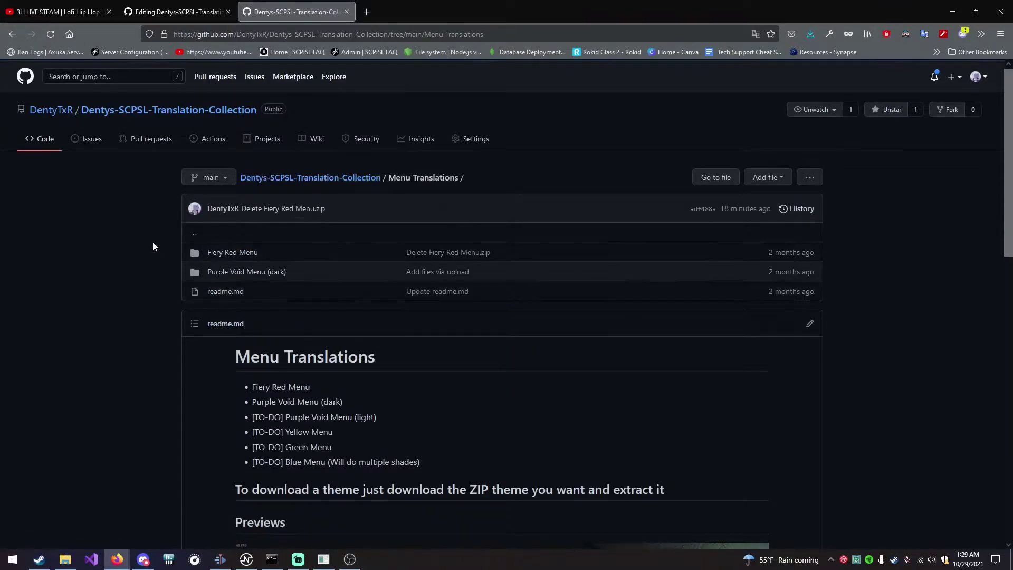
scroll(254, 285, "down", 4)
scroll(242, 285, "up", 2)
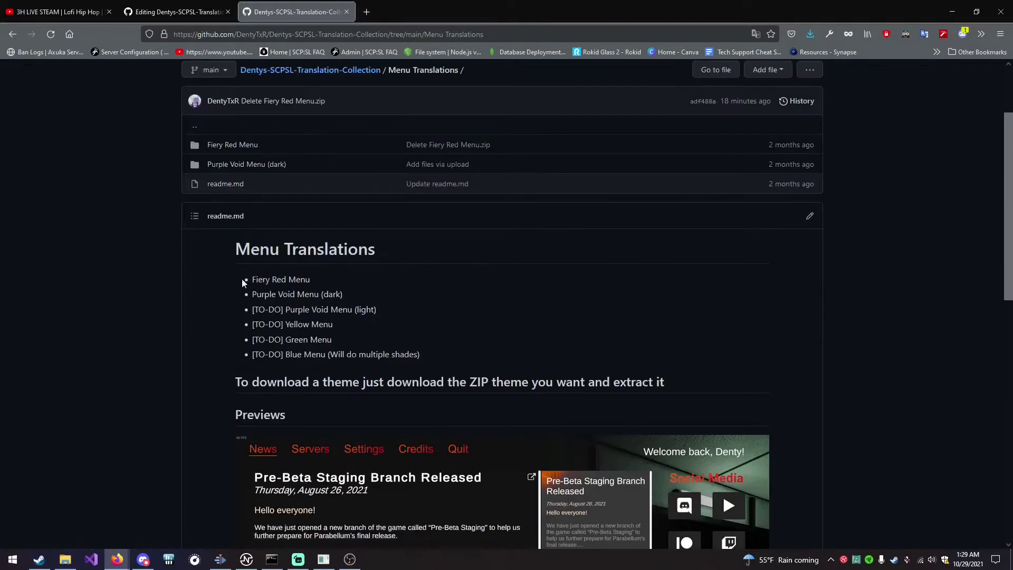
left_click_drag(228, 261, 431, 382)
scroll(459, 407, "down", 12)
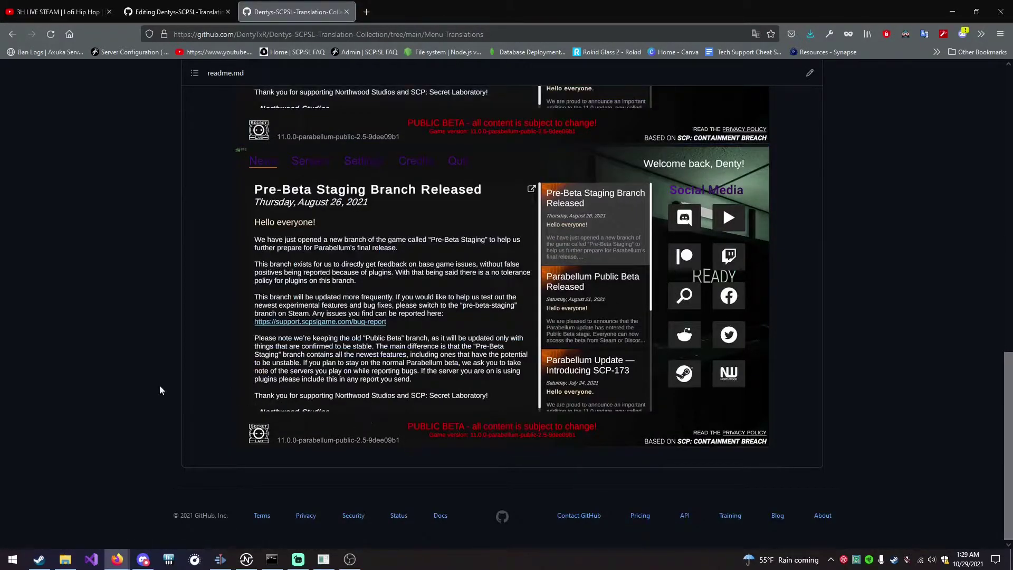
scroll(115, 337, "up", 6)
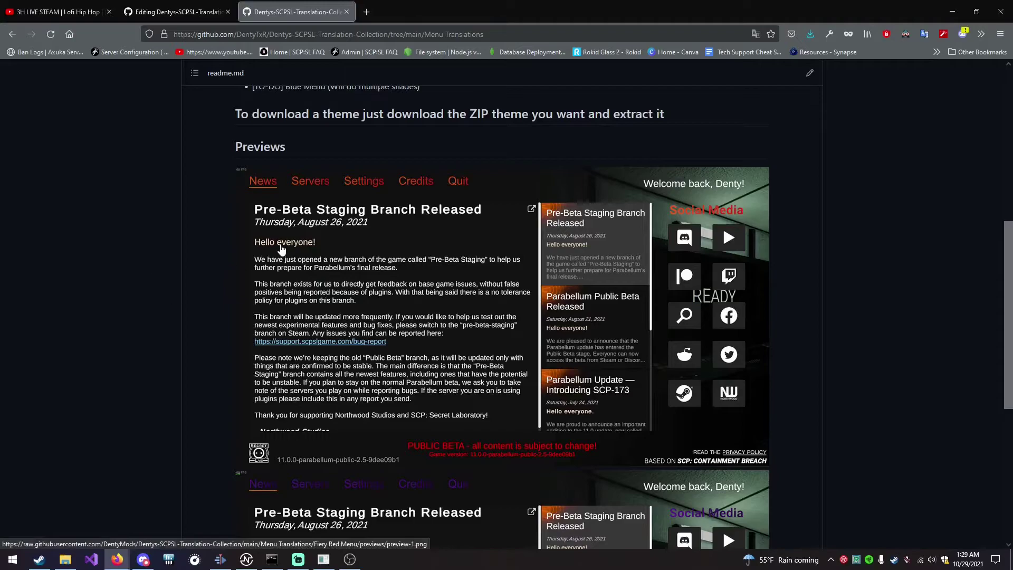
scroll(269, 264, "up", 5)
left_click_drag(206, 265, 508, 364)
left_click(508, 364)
left_click_drag(437, 366, 450, 351)
left_click(358, 316)
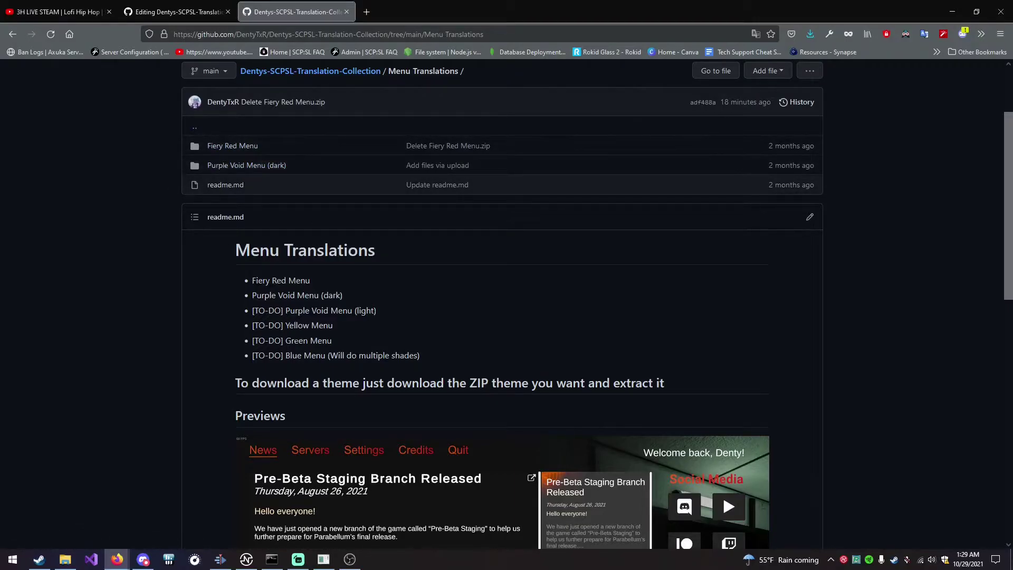
Compare the red and purple menu preview images in the Menu Translations readme
scroll(314, 279, "down", 10)
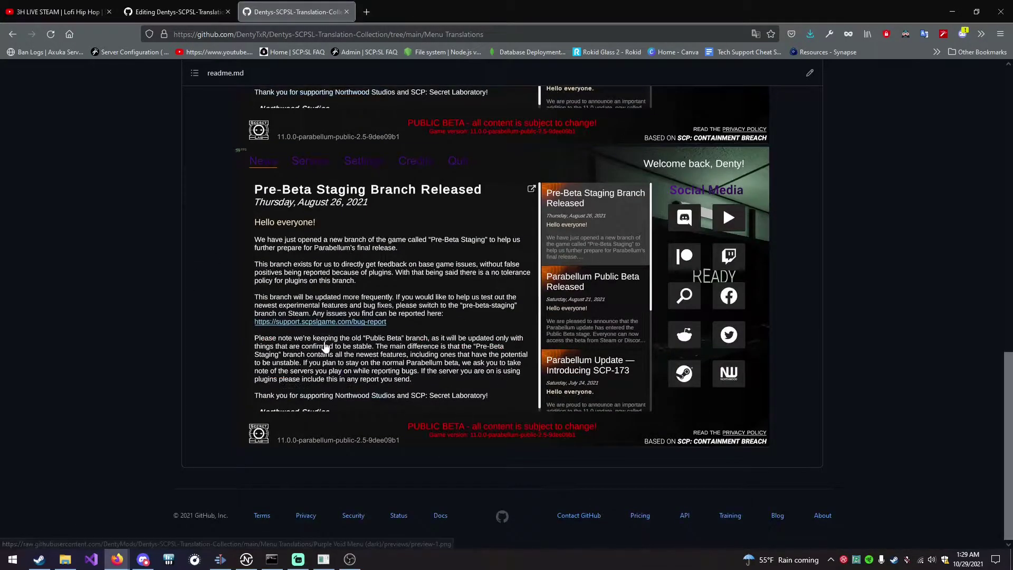
scroll(325, 347, "up", 6)
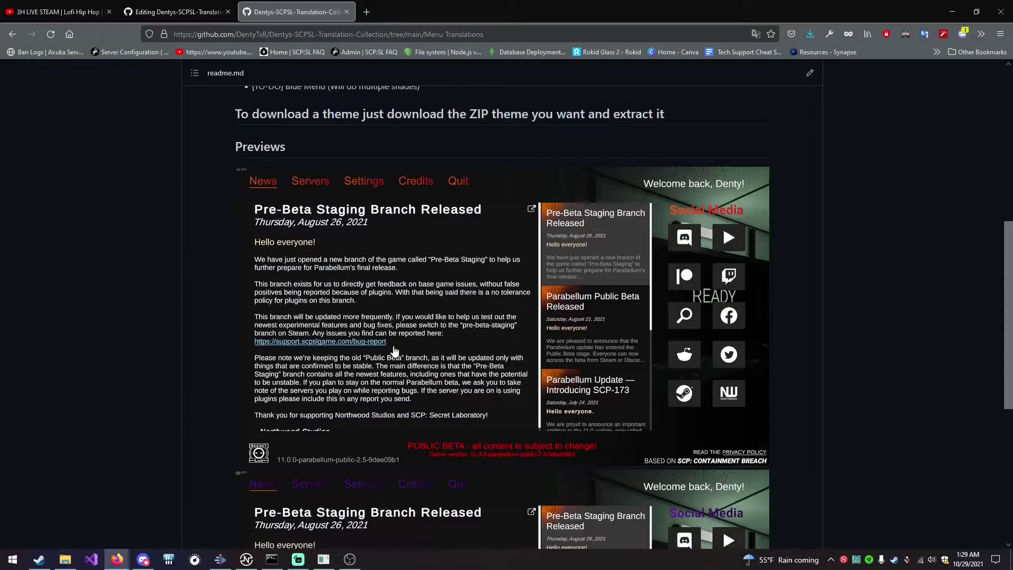
scroll(394, 351, "down", 4)
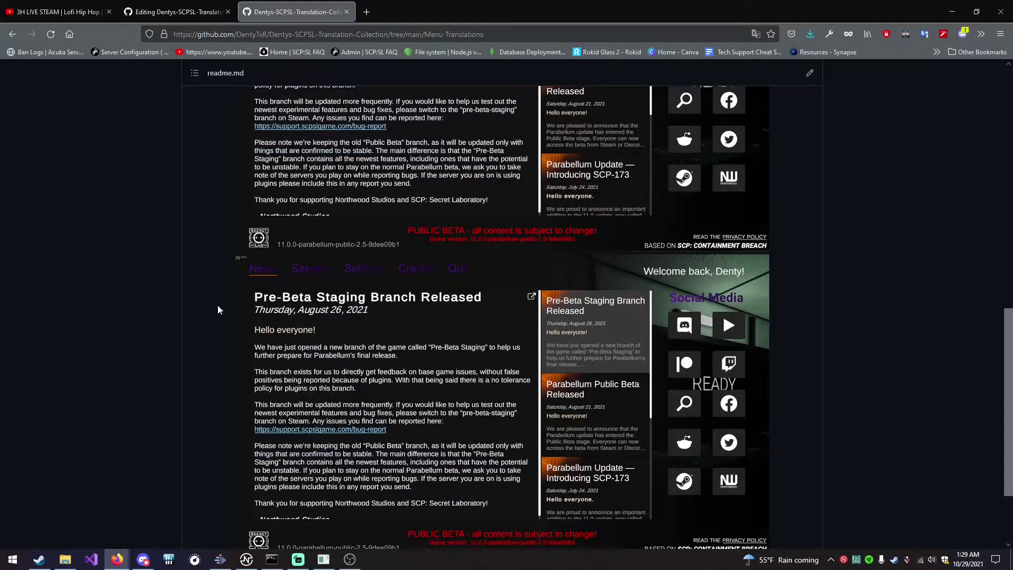
scroll(218, 309, "up", 7)
scroll(380, 314, "up", 4)
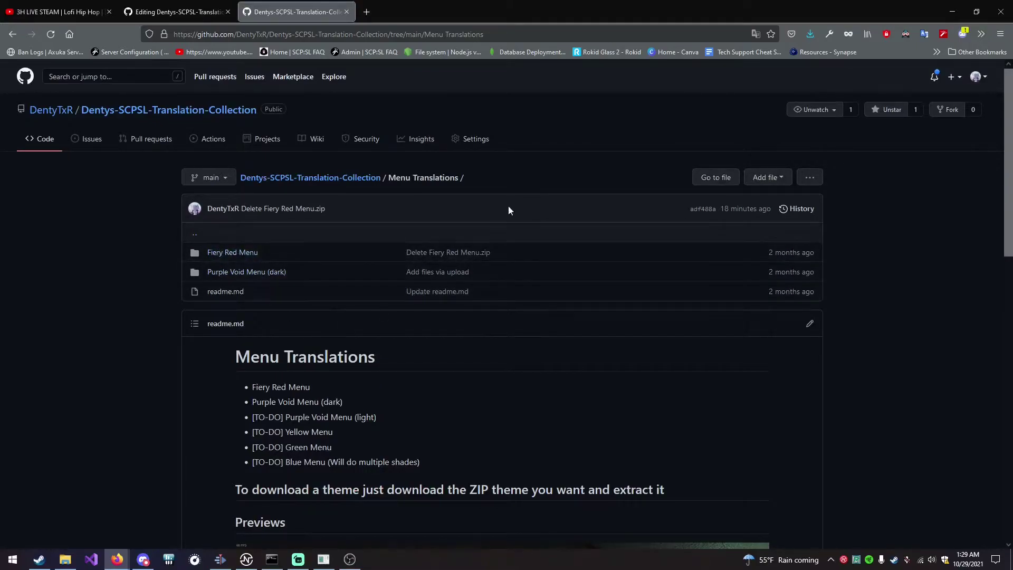
Open the Fiery Red Menu folder and read the installation steps and FAQ in its readme.txt
left_click(232, 252)
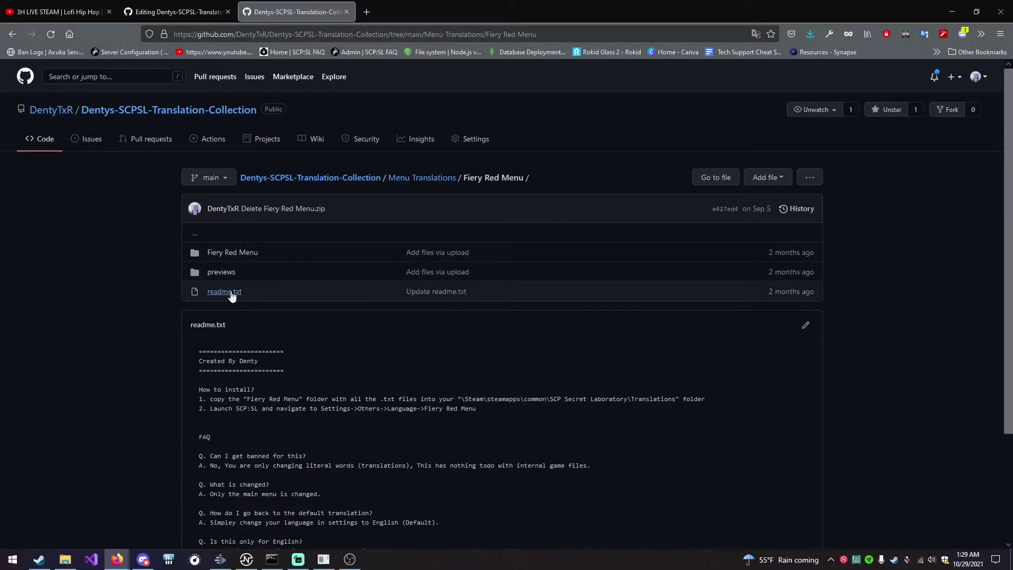
left_click_drag(210, 351, 473, 450)
scroll(293, 368, "down", 3)
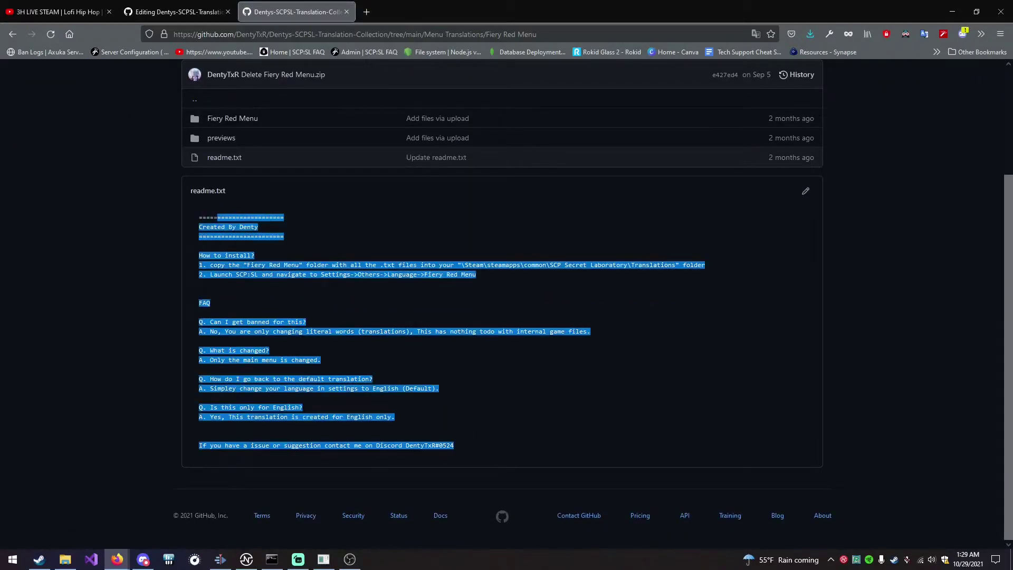
left_click(206, 256)
left_click_drag(504, 280, 251, 279)
scroll(250, 279, "up", 3)
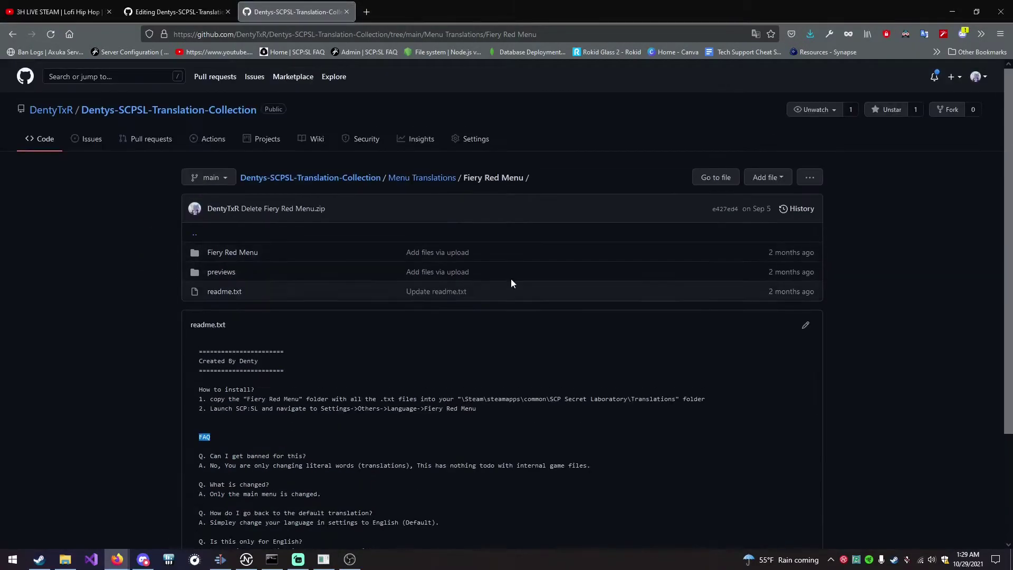
Return to the repository's main page and download the whole repository as a ZIP, saving the file
left_click(196, 110)
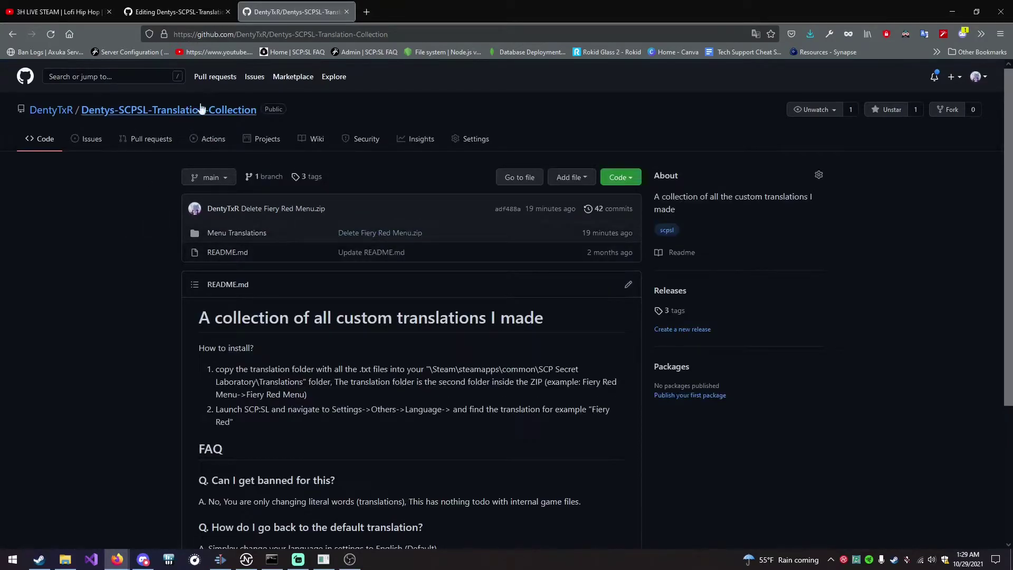
left_click(621, 179)
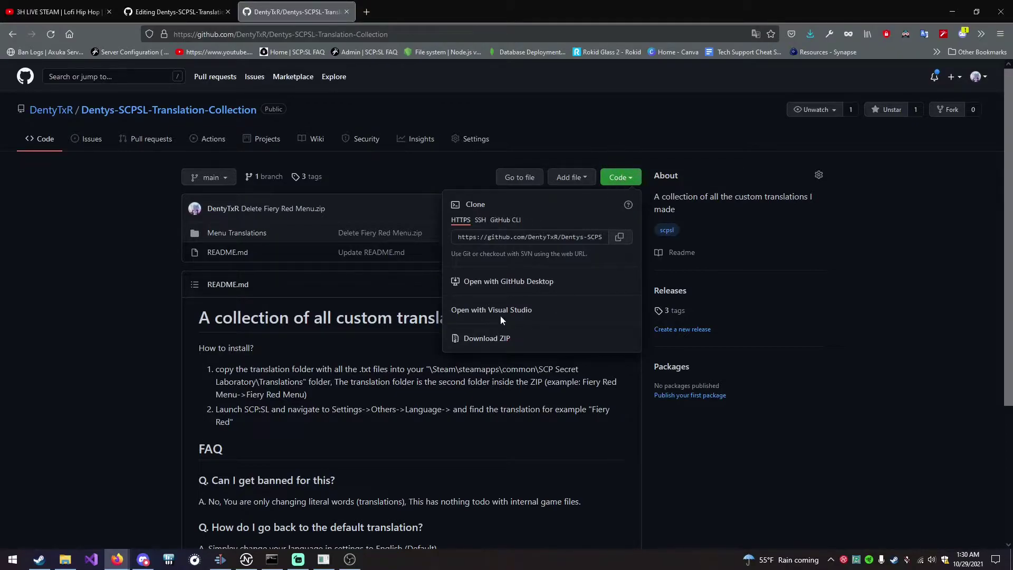
left_click(485, 340)
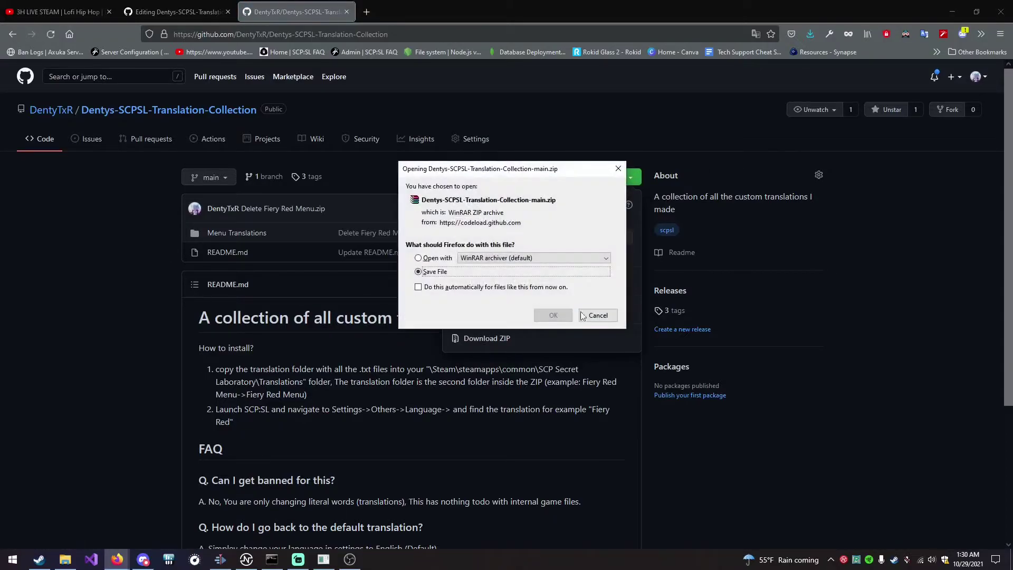
key("Return")
Switch to File Explorer and extract the downloaded translation collection ZIP in the Music folder to its default destination
left_click(65, 560)
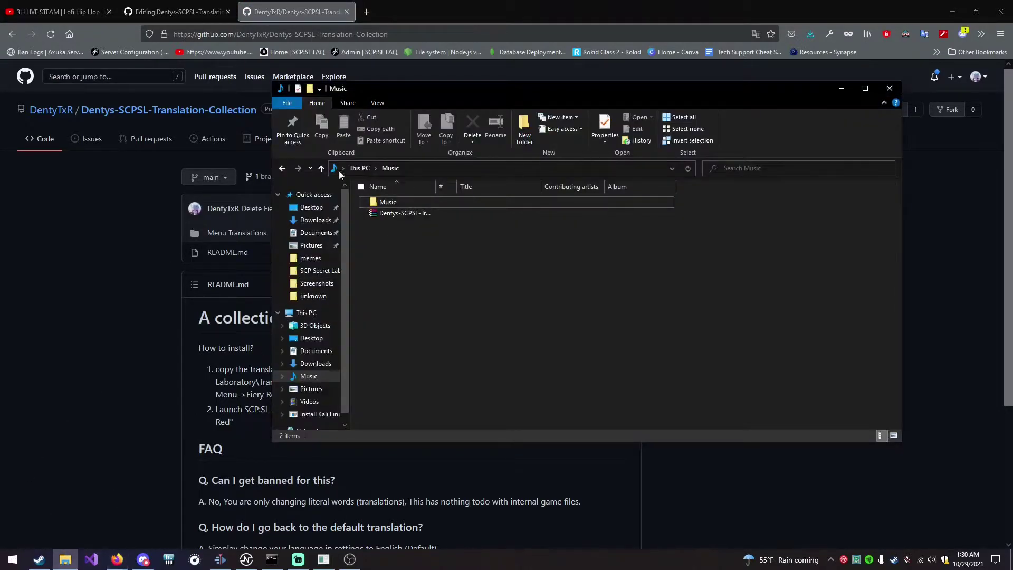
left_click_drag(504, 88, 484, 95)
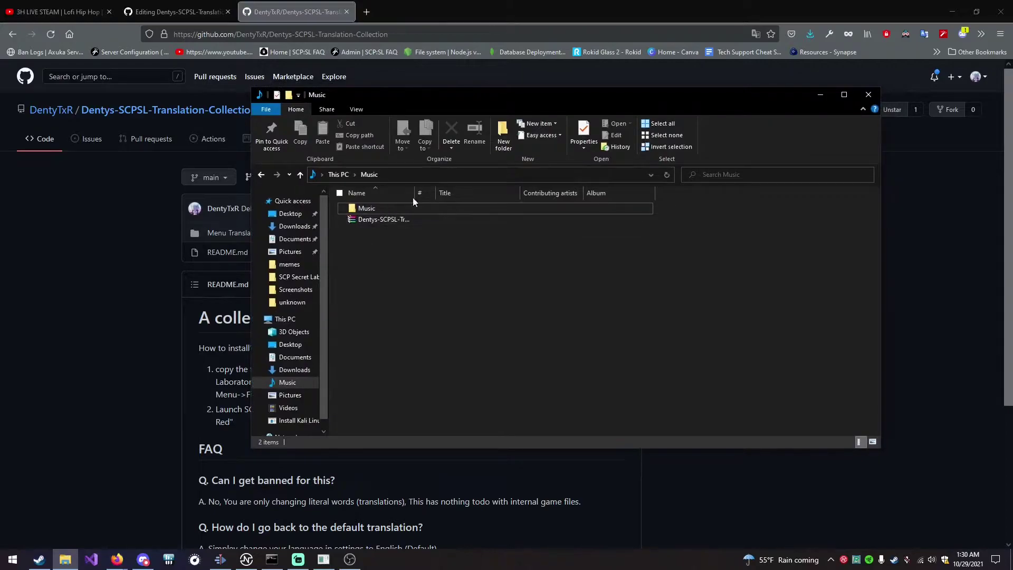
right_click(386, 218)
left_click(203, 261)
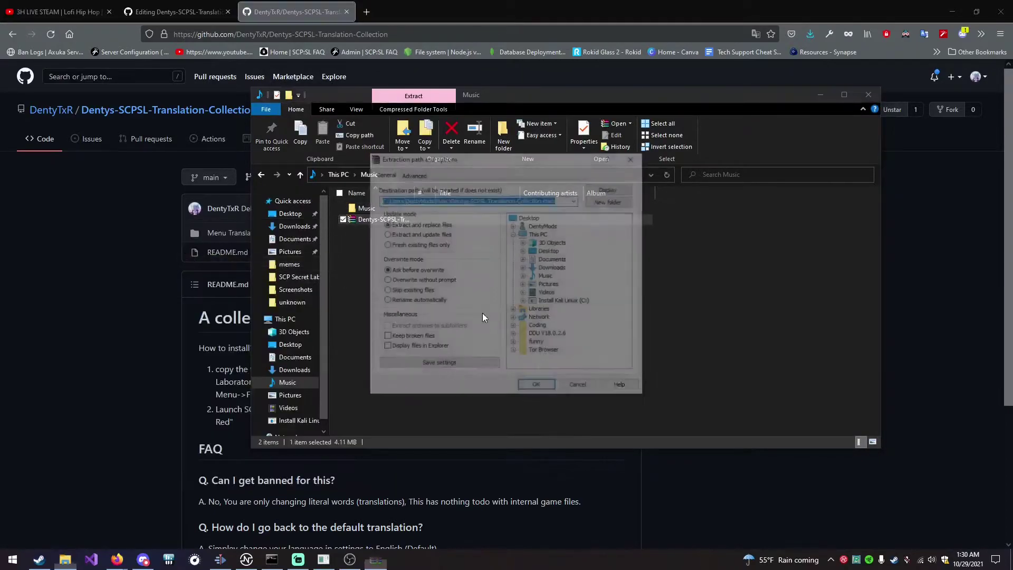
left_click(549, 388)
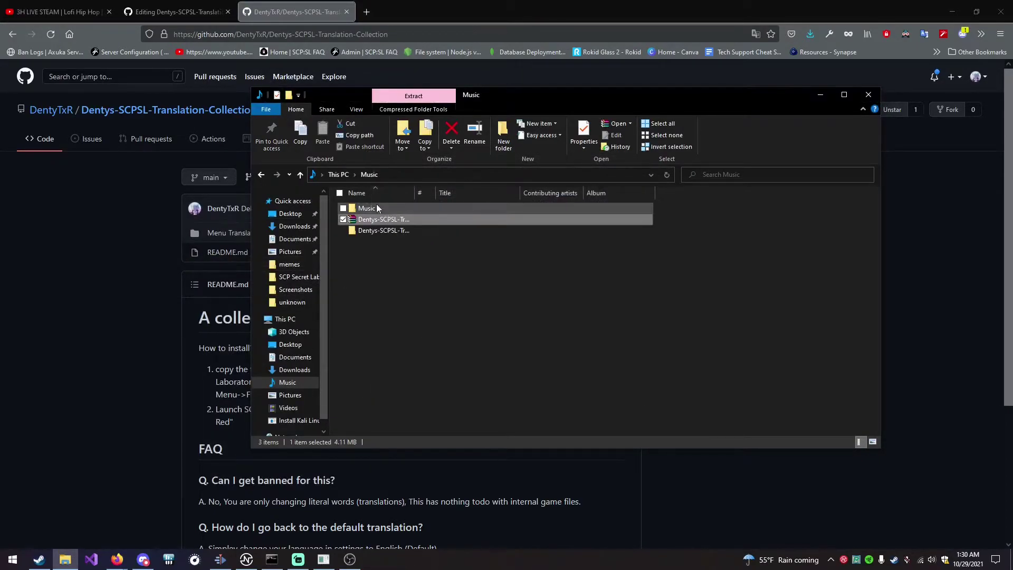
Open the extracted collection down to Menu Translations > Fiery Red Menu
double_click(377, 233)
double_click(391, 209)
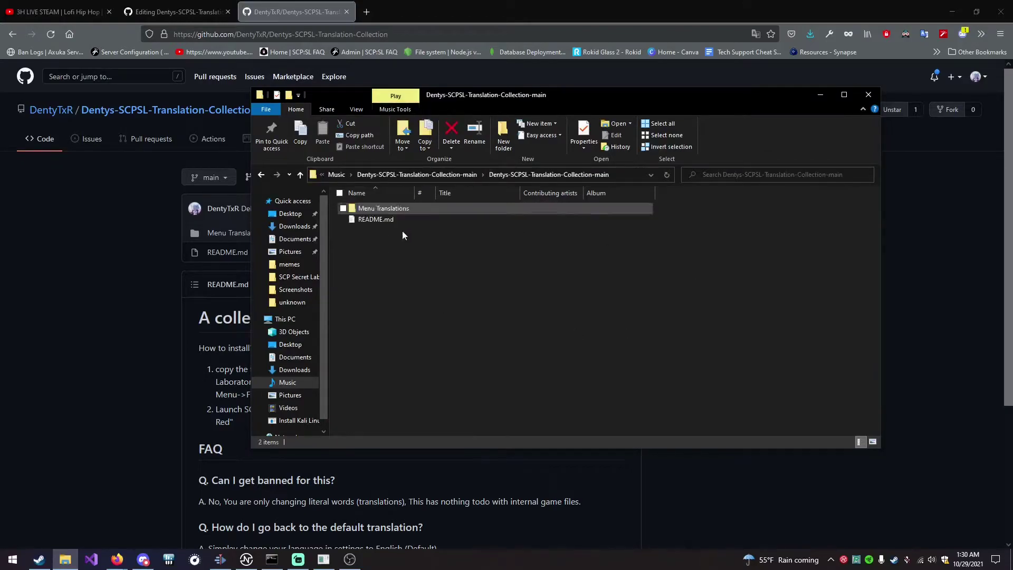
double_click(379, 208)
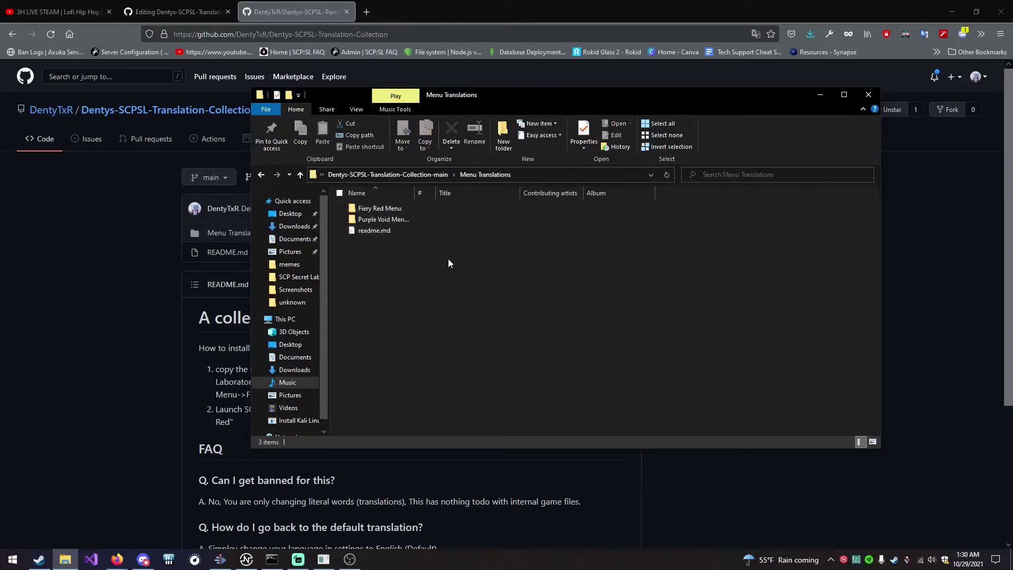
double_click(374, 209)
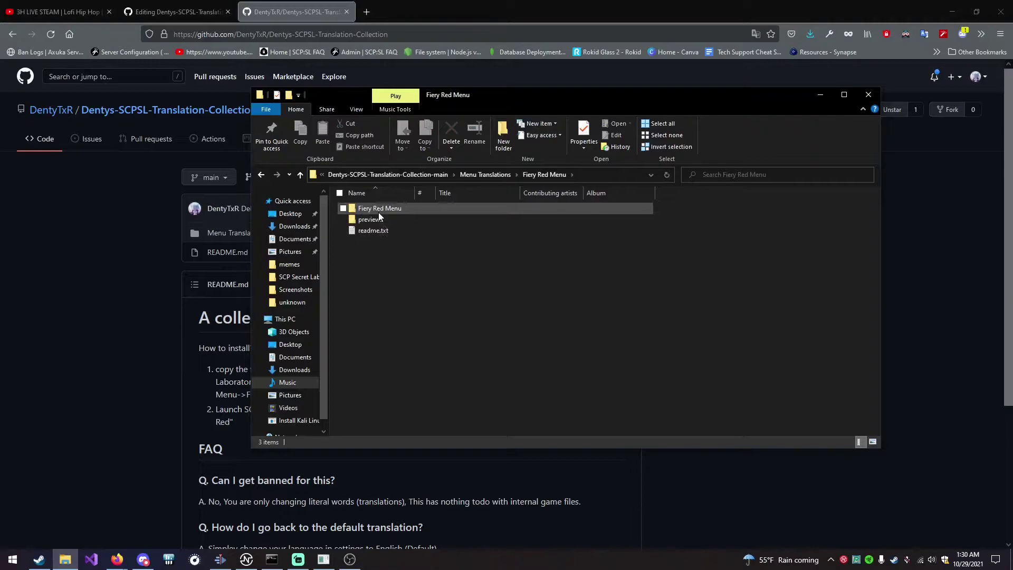
View the preview images in the previews folder and return to the outer Fiery Red Menu folder
double_click(367, 220)
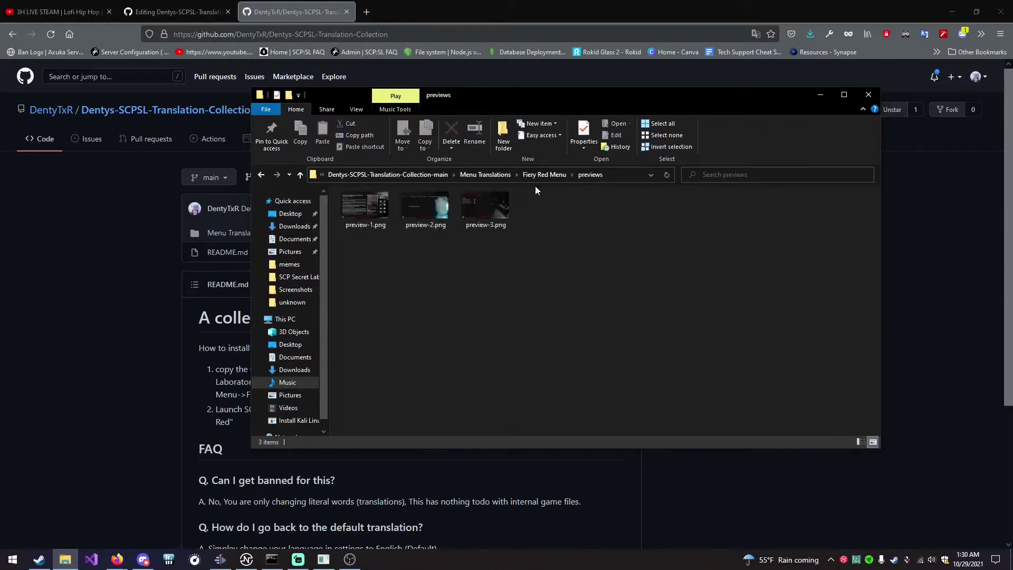
left_click_drag(561, 264, 338, 194)
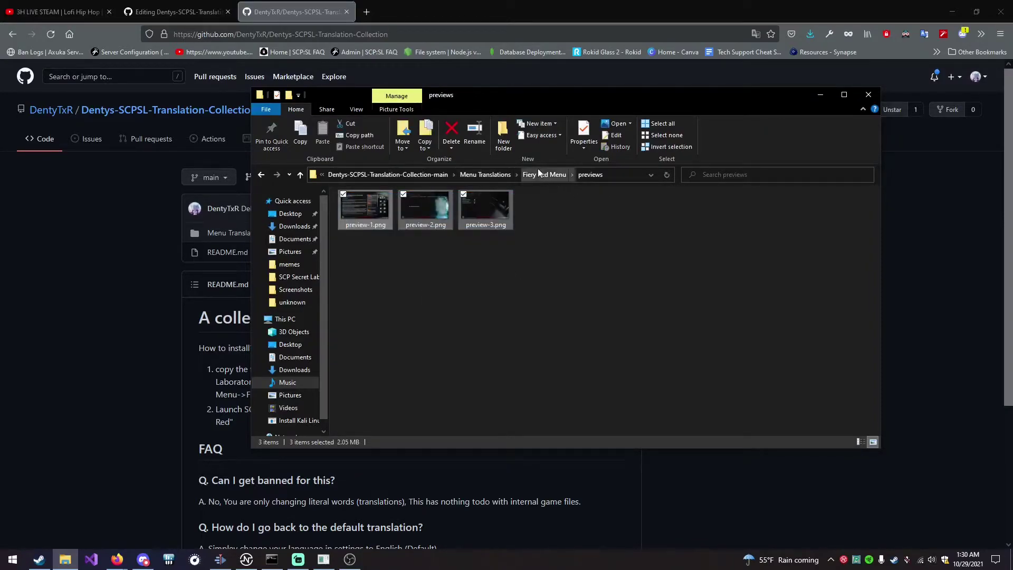
left_click(537, 172)
Examine the translation text files inside the inner Fiery Red Menu folder, then return to its parent folder
double_click(370, 208)
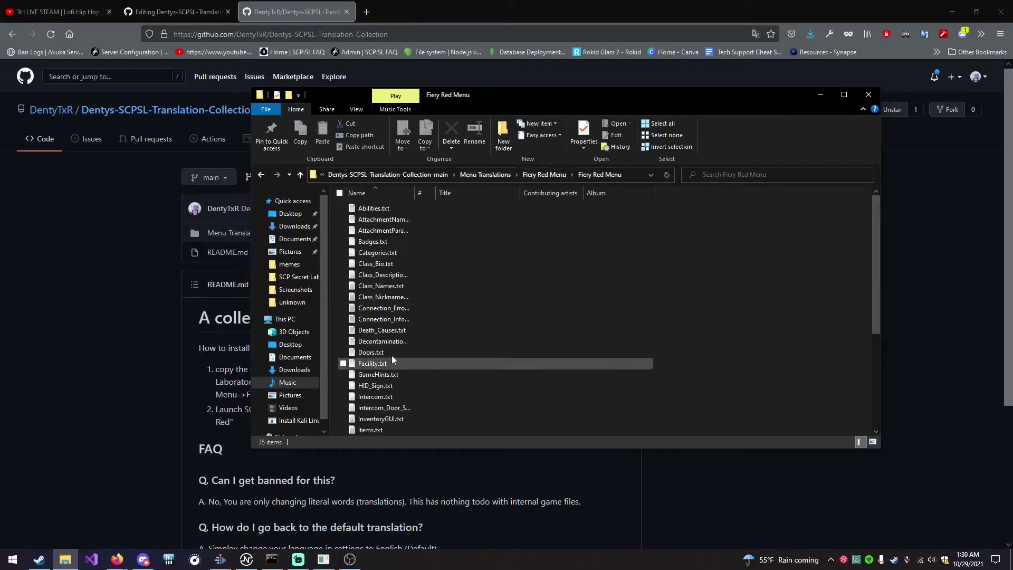
left_click(543, 175)
left_click_drag(359, 210, 407, 211)
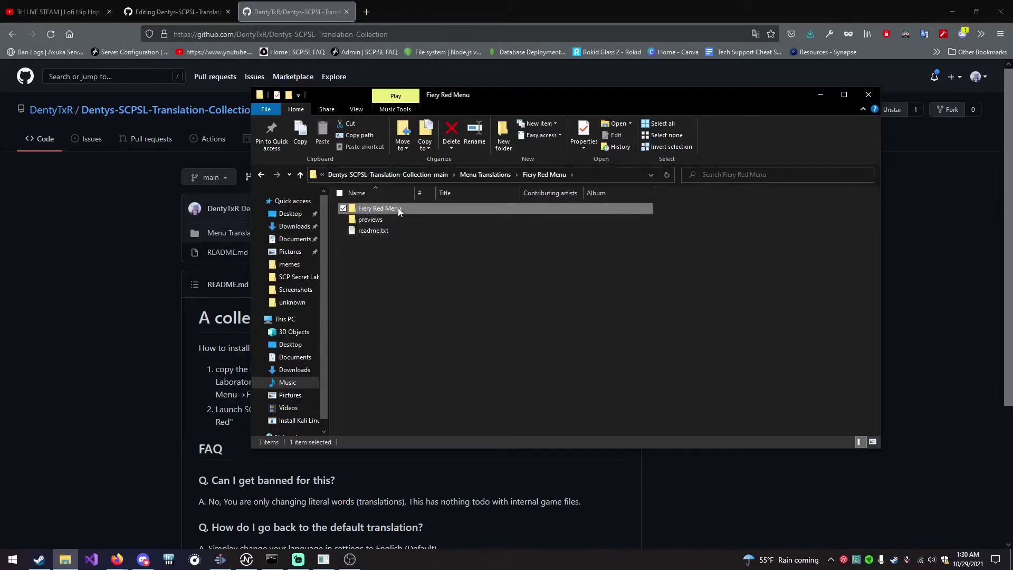
double_click(398, 208)
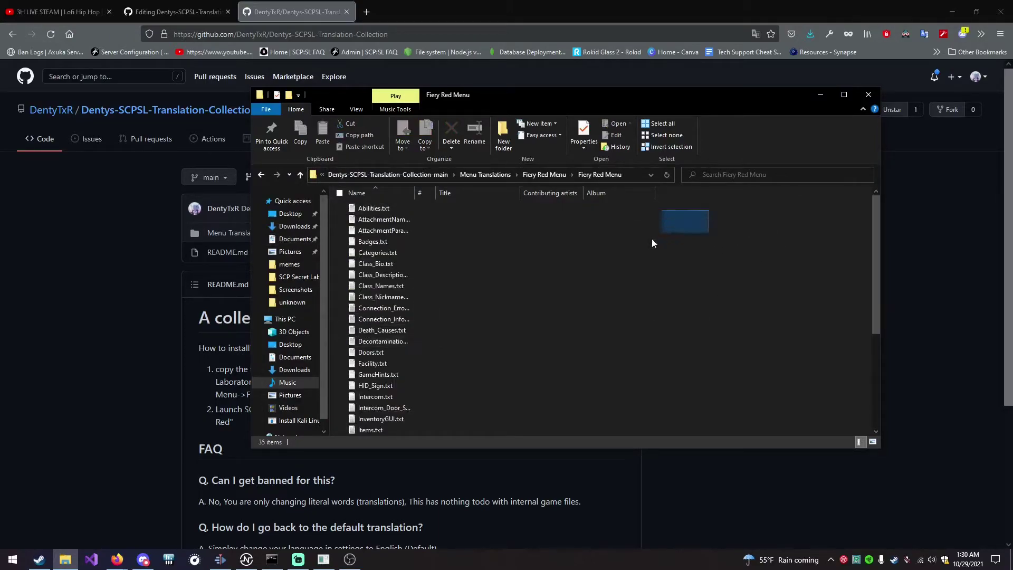
left_click_drag(652, 243, 436, 335)
left_click(381, 308)
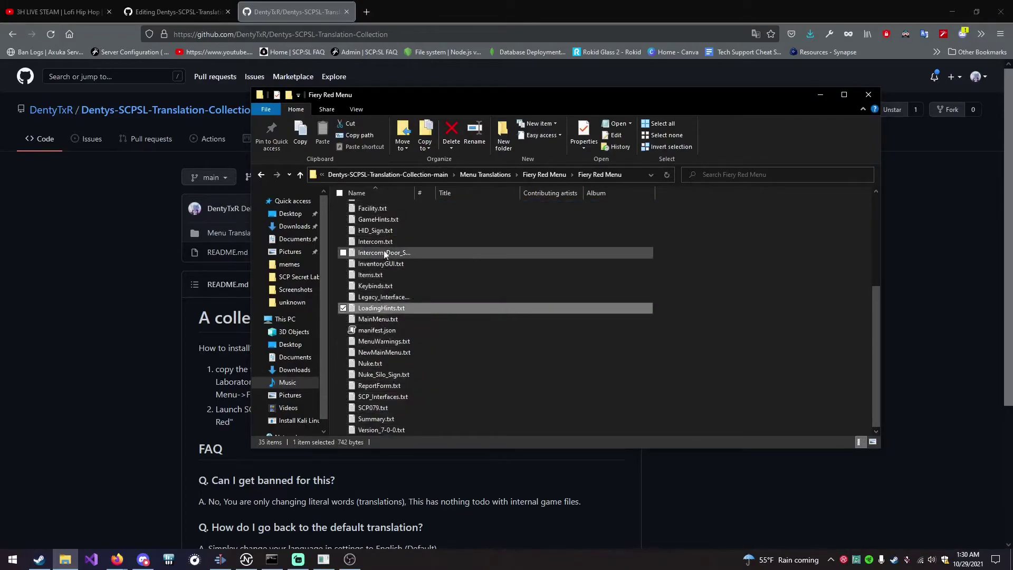
left_click(400, 243)
left_click(401, 250, "ctrl")
left_click_drag(401, 251, 546, 175)
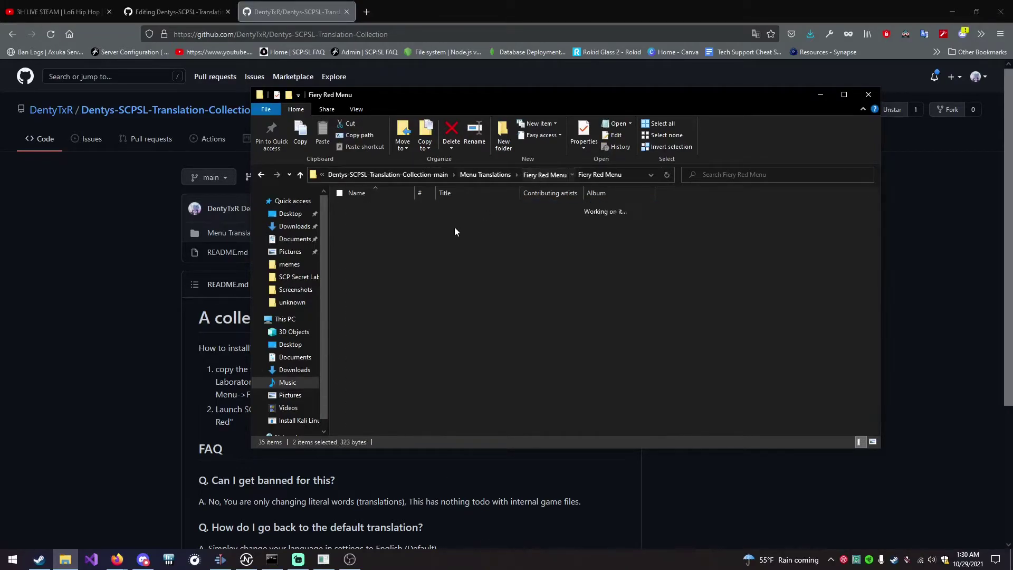
Cut the inner Fiery Red Menu folder so it can be moved to the game's files
right_click(376, 209)
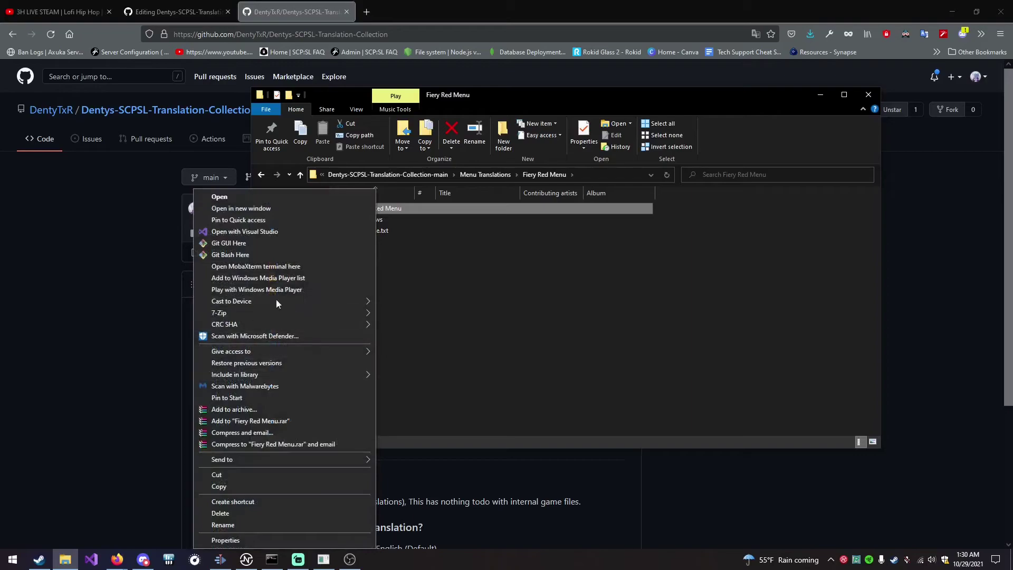
left_click(407, 207)
right_click(415, 207)
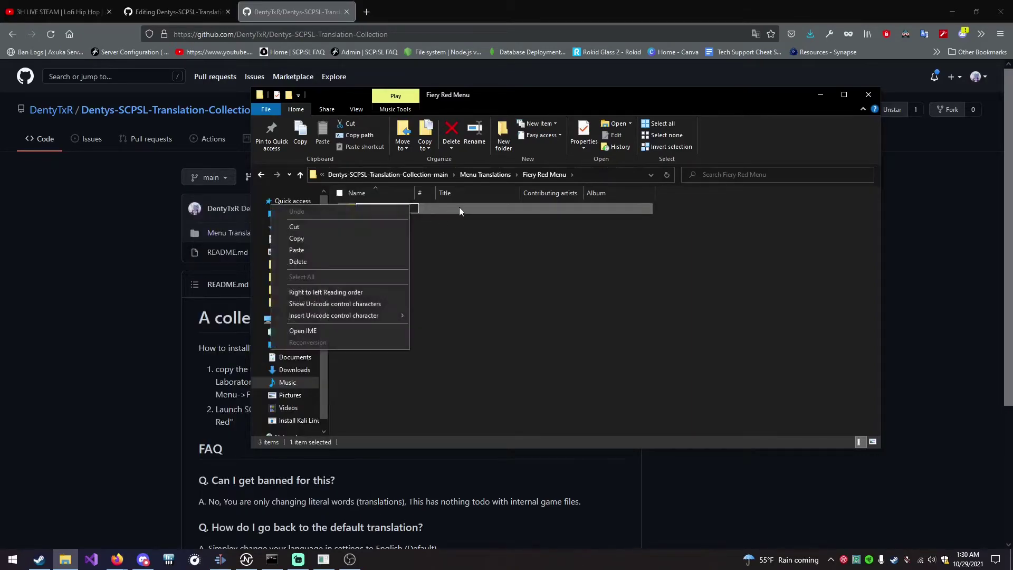
left_click(459, 207)
right_click(458, 208)
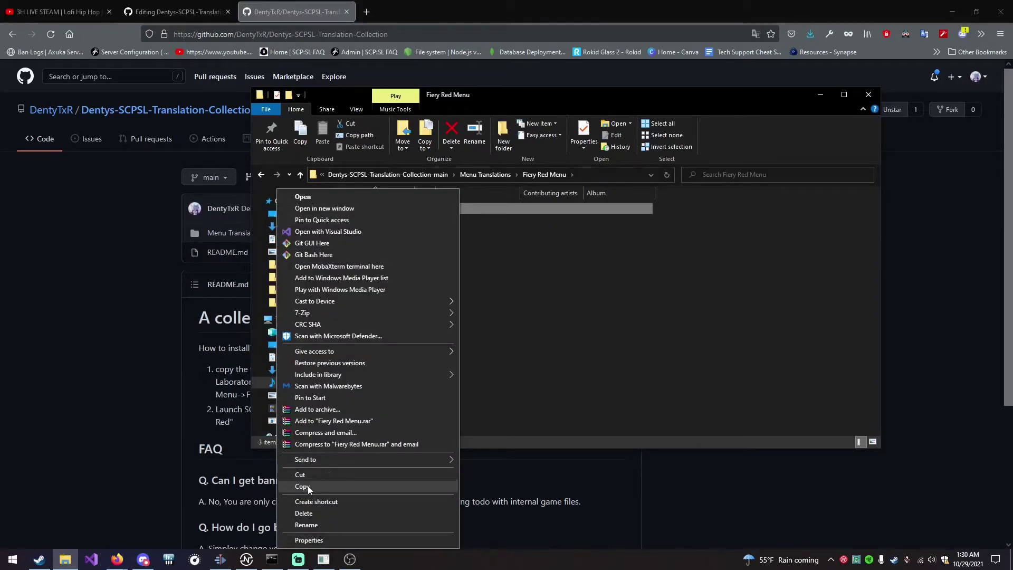
left_click(300, 477)
Switch to Steam and open the properties of SCP: Secret Laboratory
left_click(39, 560)
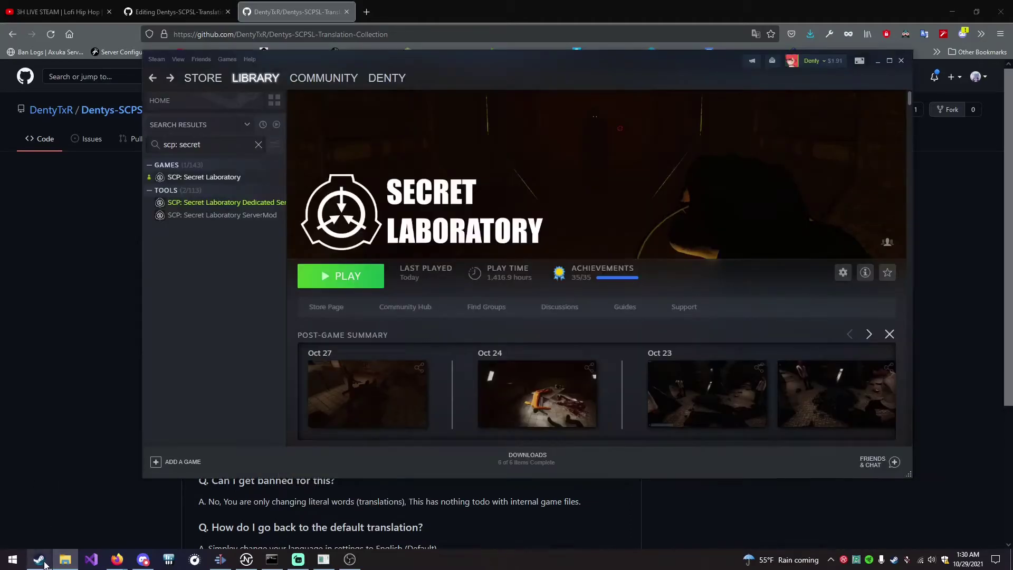
left_click_drag(451, 72, 422, 86)
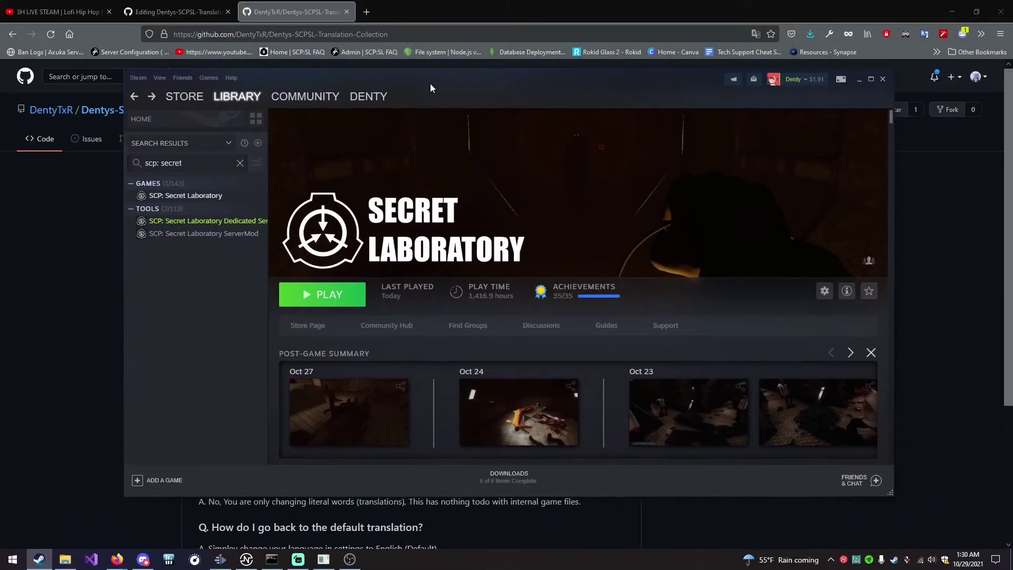
key("ctrl+a")
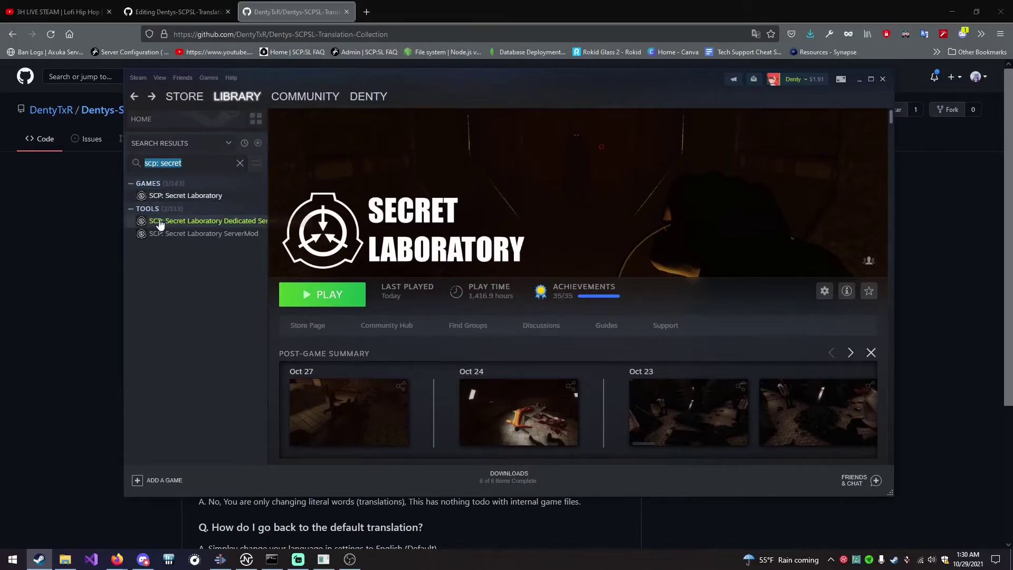
right_click(178, 196)
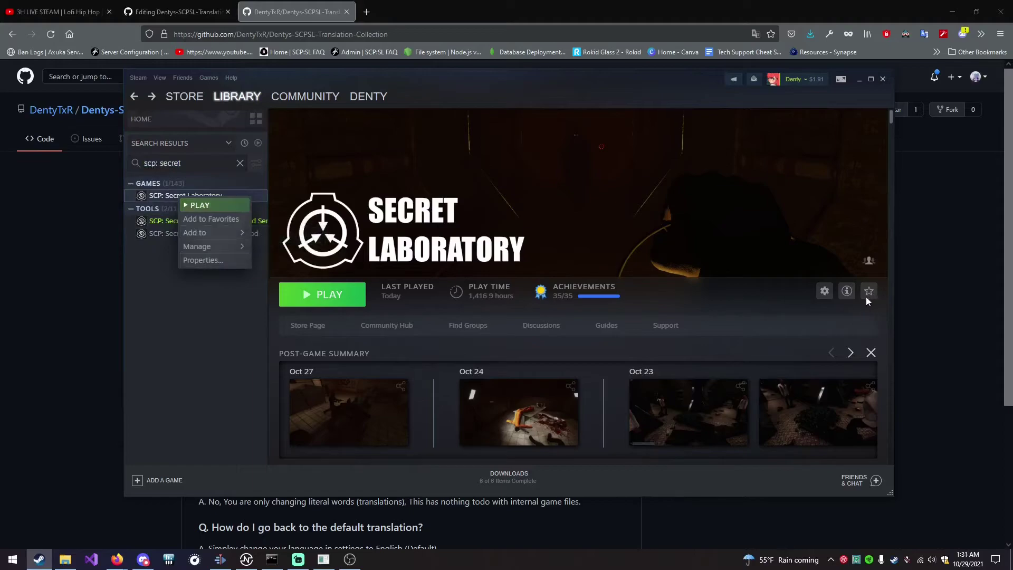
left_click(823, 294)
left_click(824, 292)
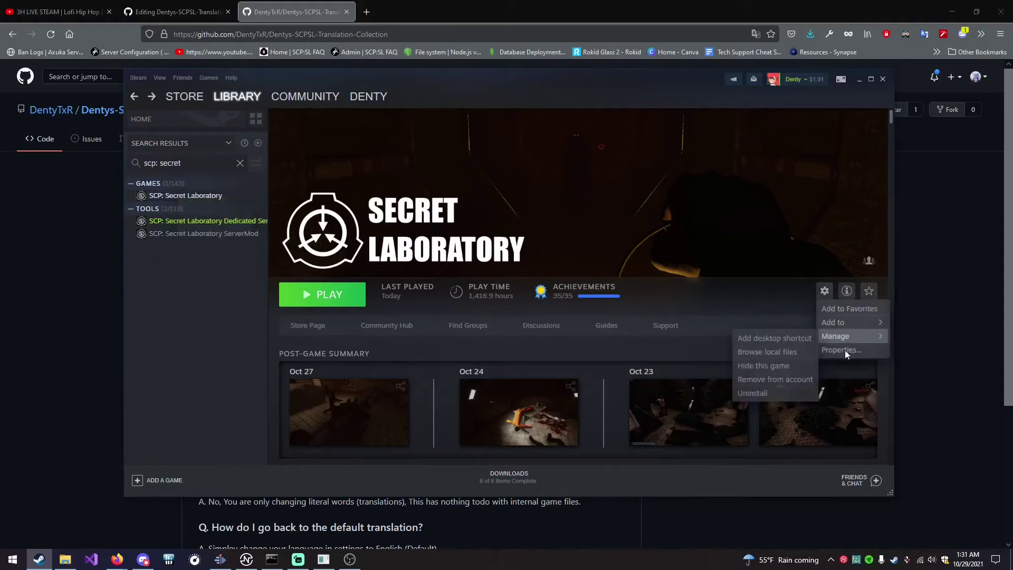
left_click(853, 349)
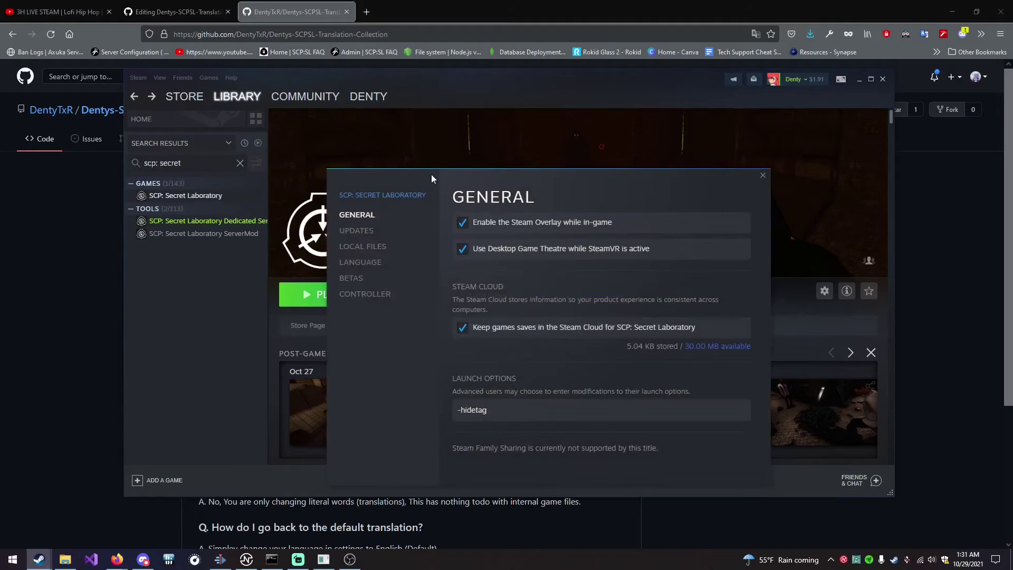
Browse the local files of SCP: Secret Laboratory to open its installation folder
left_click_drag(439, 159, 466, 170)
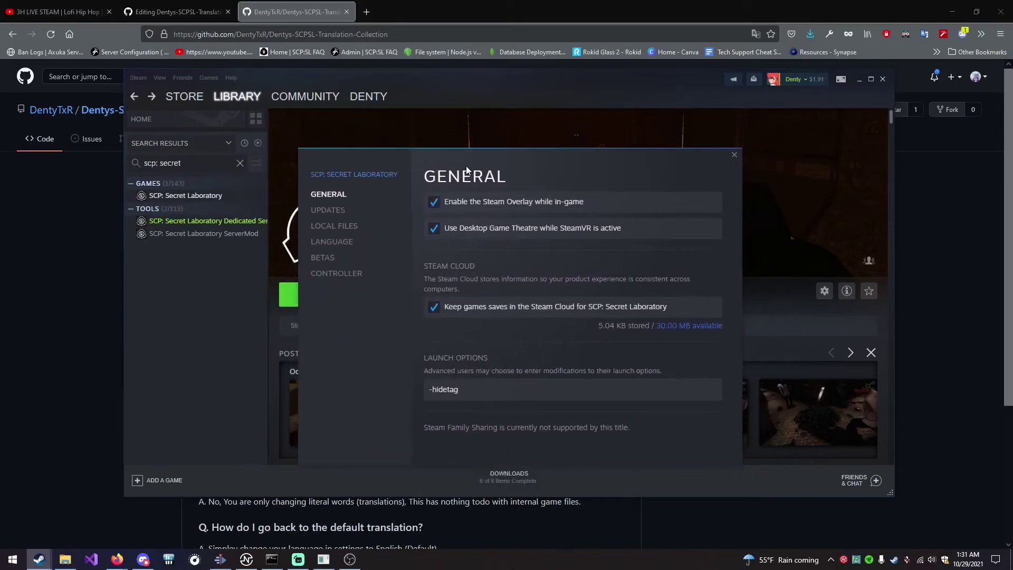
left_click(328, 228)
left_click(681, 201)
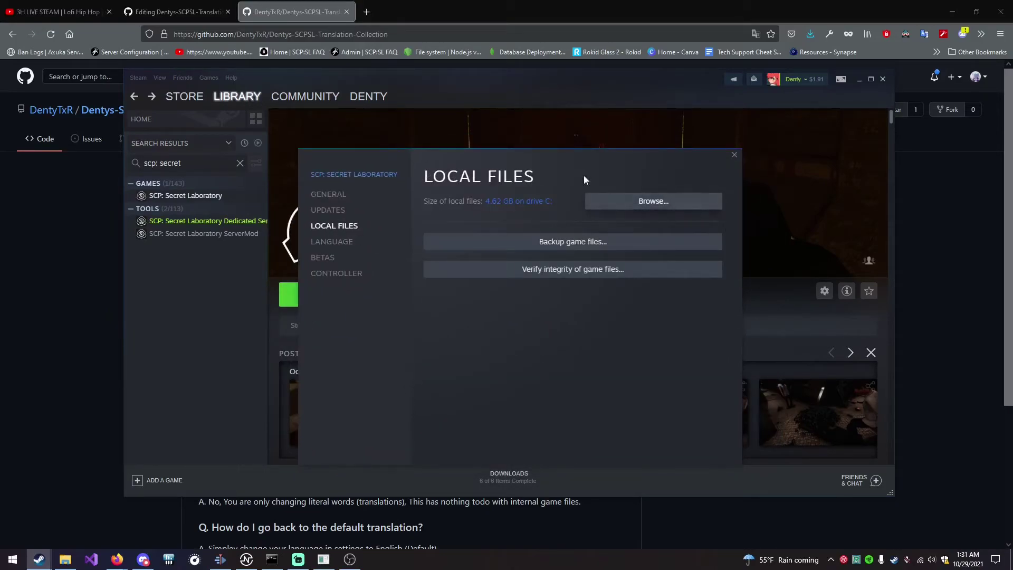
left_click_drag(487, 123, 443, 127)
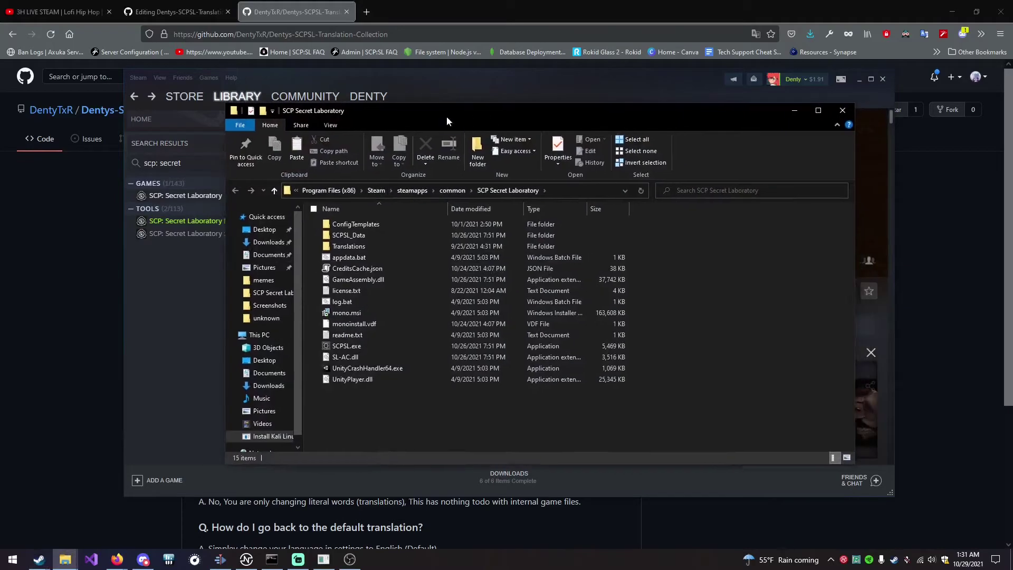
left_click_drag(425, 397, 424, 210)
left_click(423, 401)
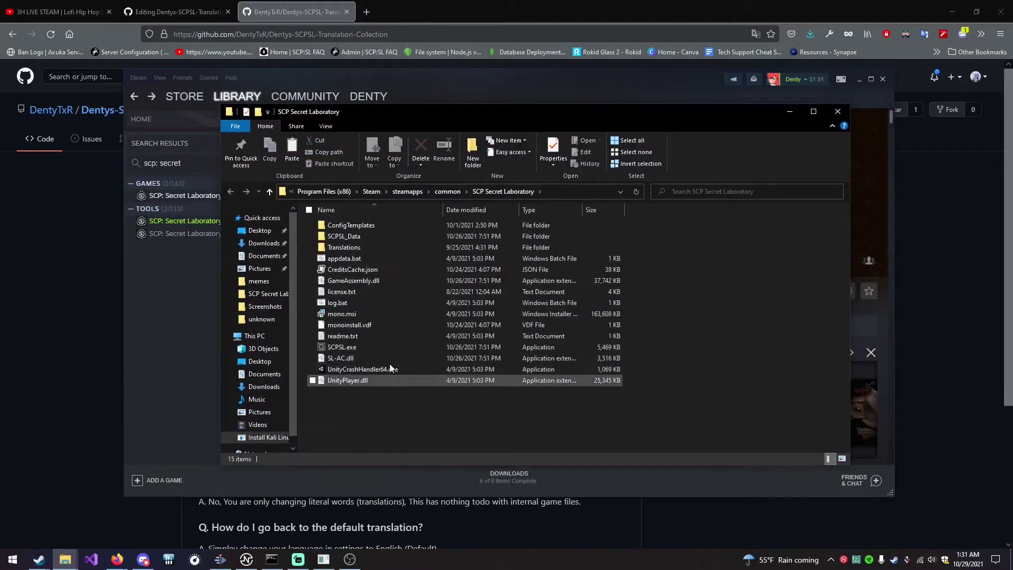
Paste the Fiery Red Menu folder into the game's Translations folder, replacing the files with the same names
double_click(344, 248)
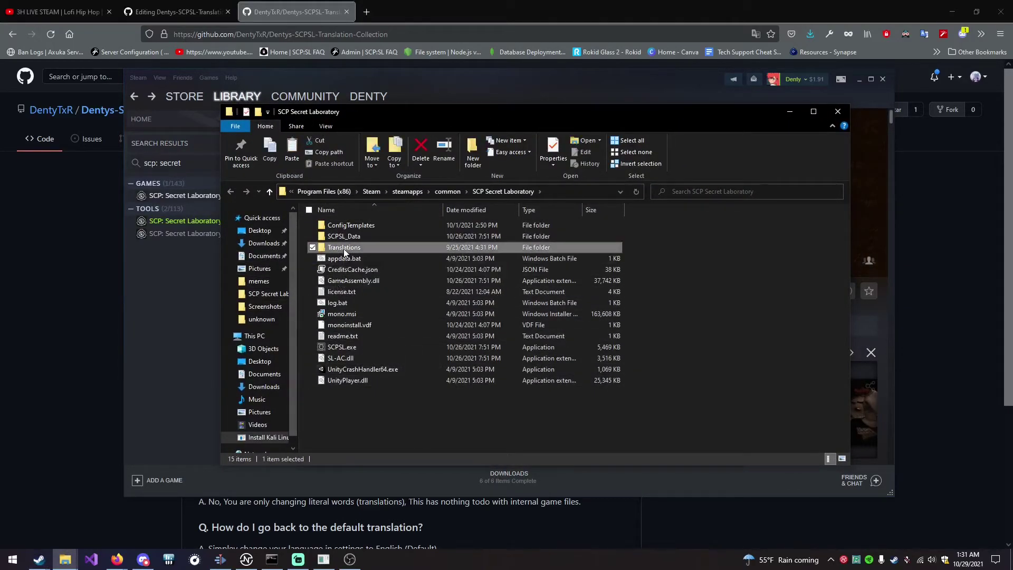
right_click(644, 270)
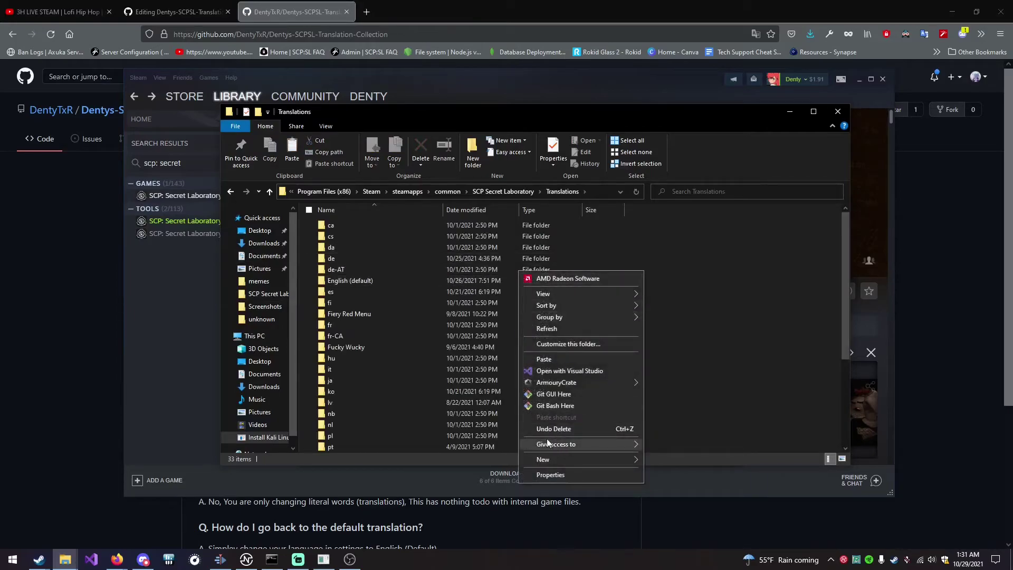
left_click(548, 359)
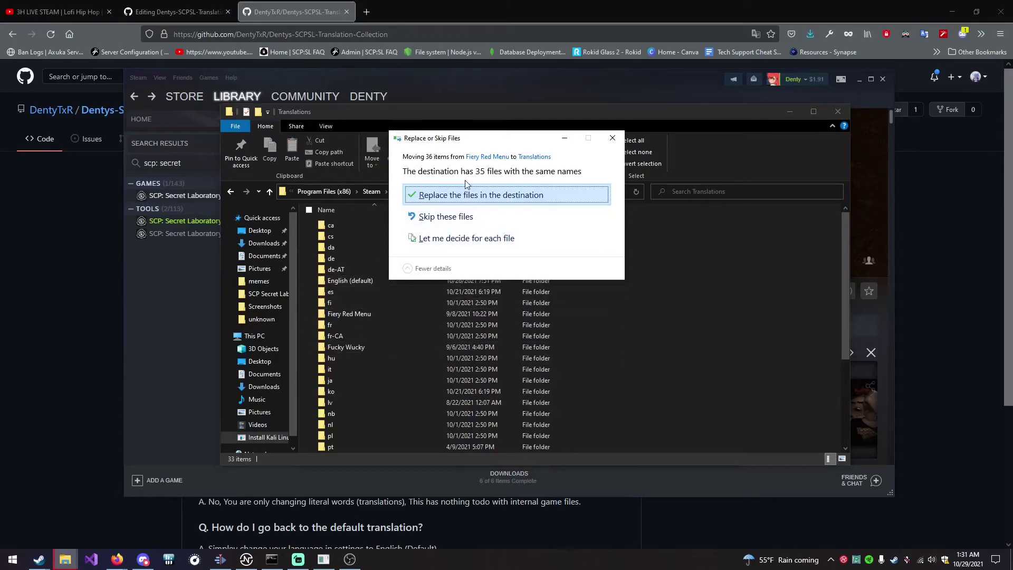
left_click(464, 195)
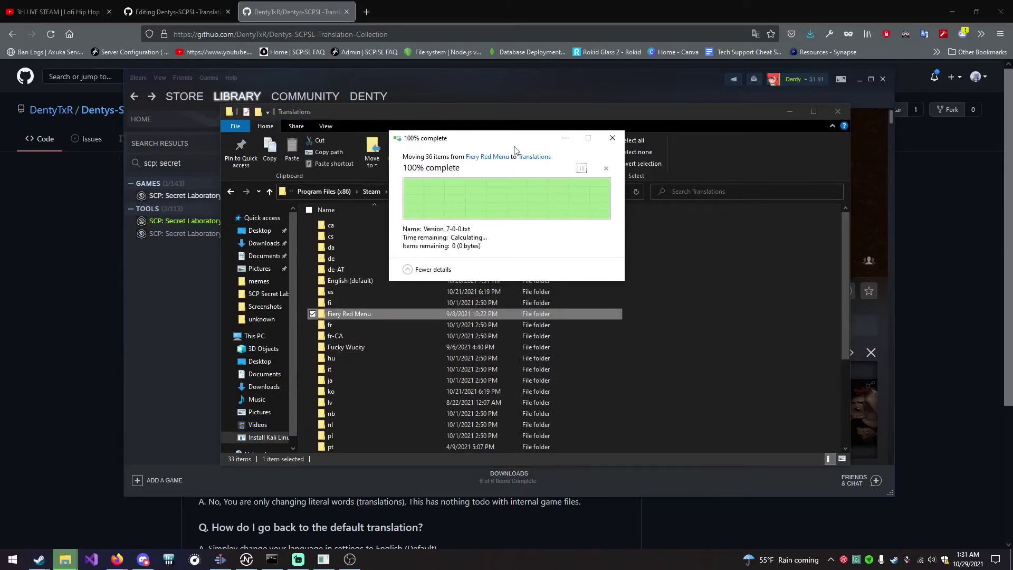
Return to Steam and launch SCP: Secret Laboratory without resetting its settings
left_click(190, 316)
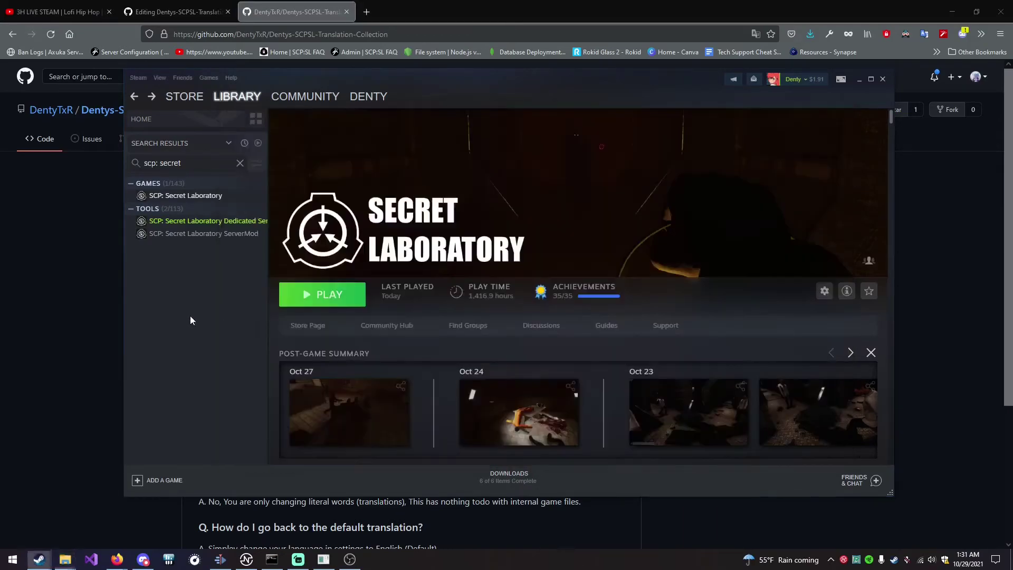
left_click(322, 294)
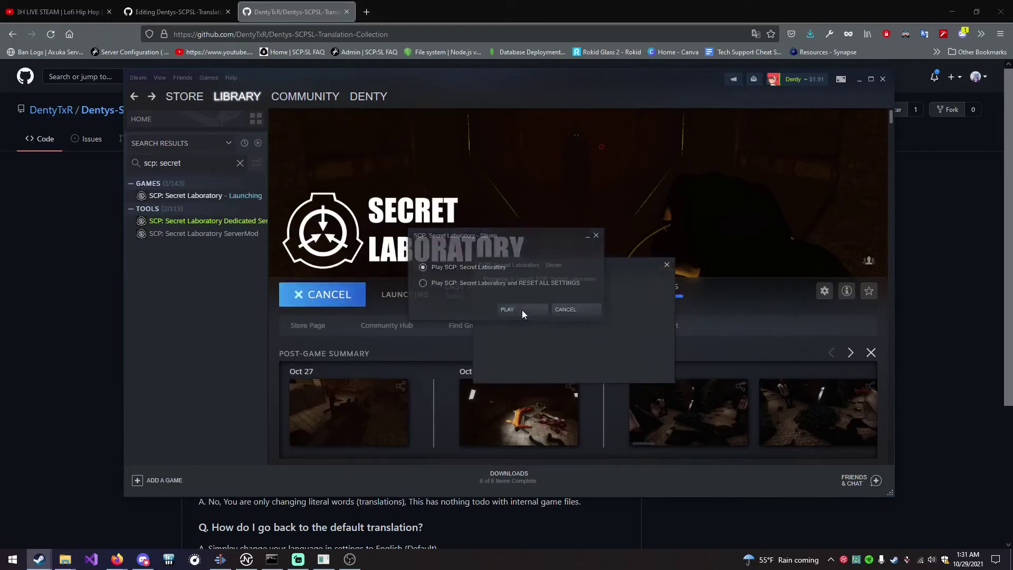
left_click(522, 309)
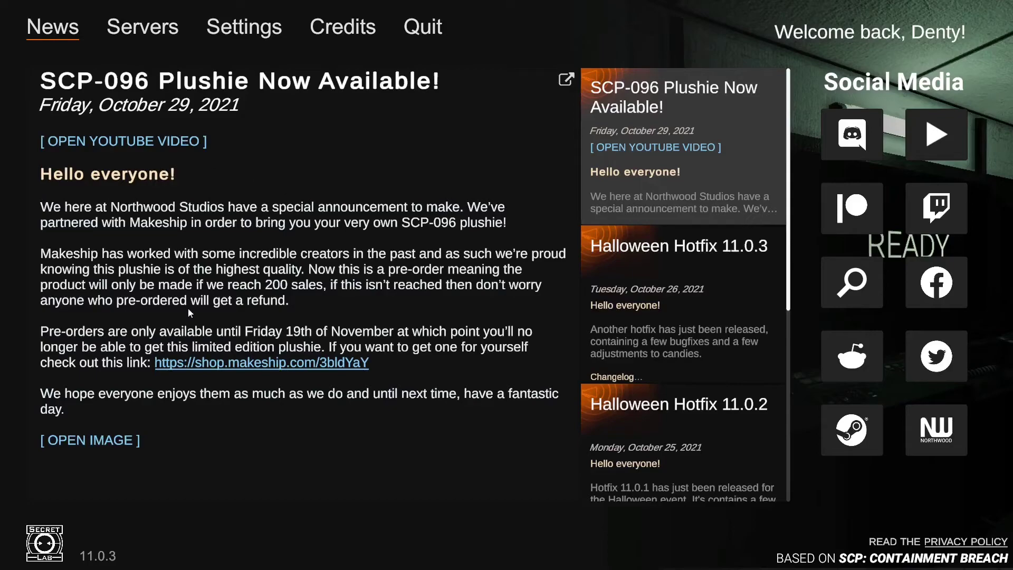
Set the game's language to Fiery Red Menu in the Others settings and look over the recoloured menus
left_click(244, 29)
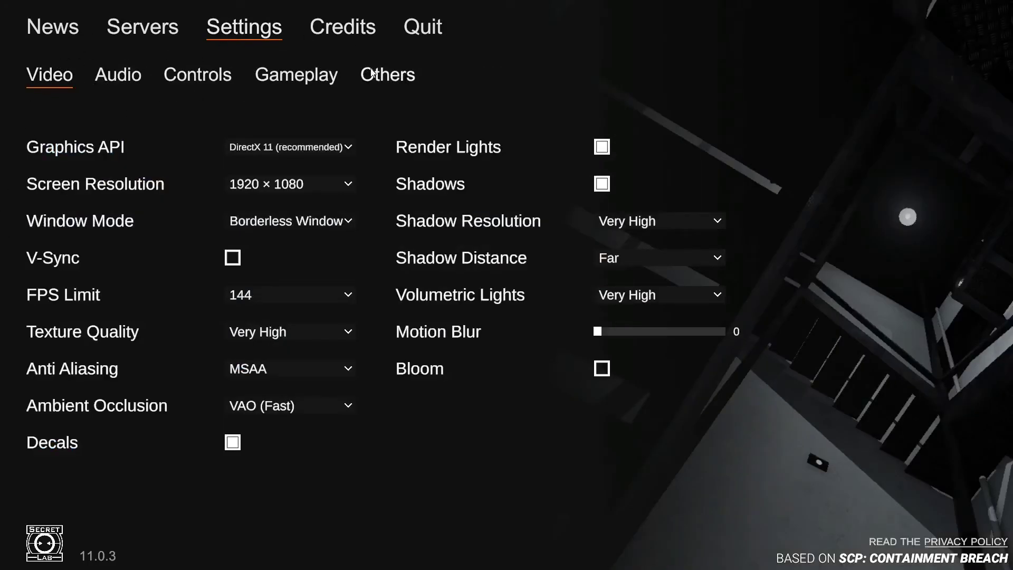
left_click(389, 81)
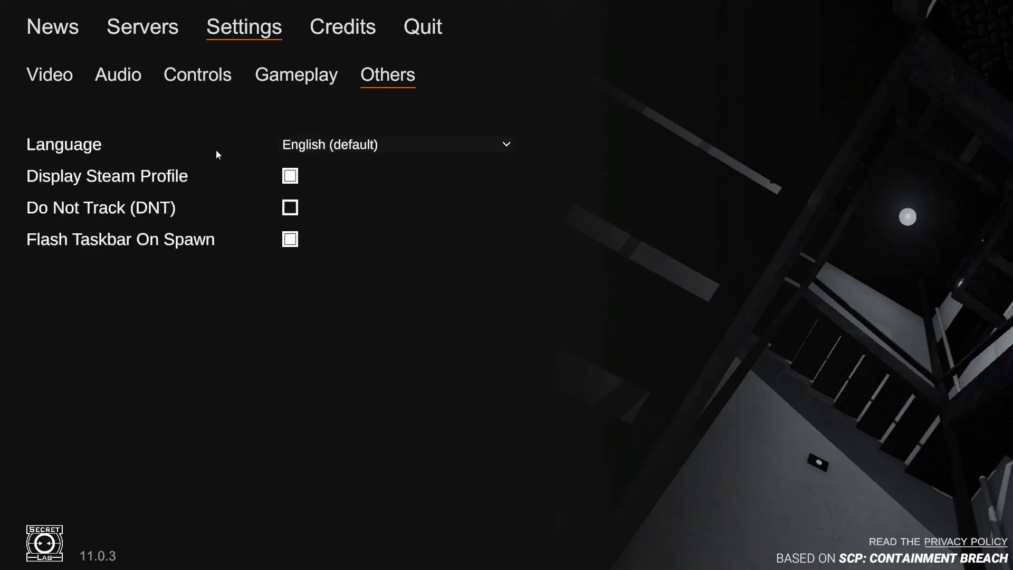
left_click(348, 144)
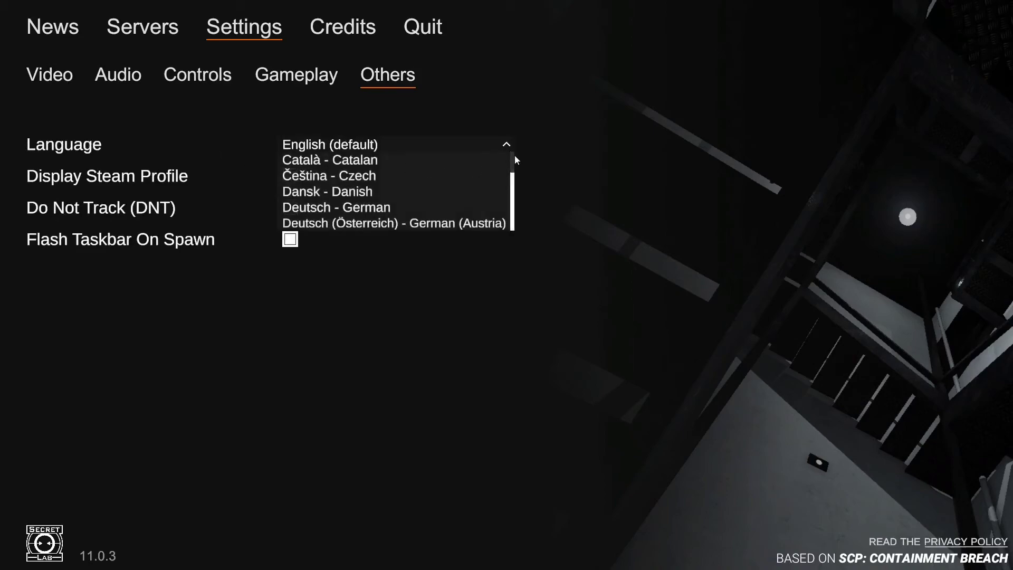
left_click_drag(514, 160, 515, 172)
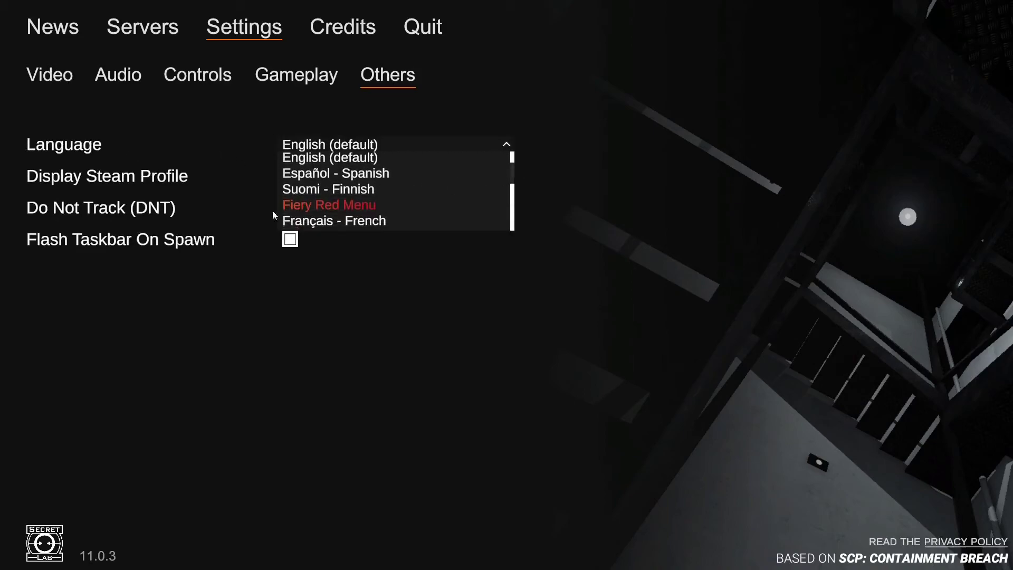
left_click(307, 205)
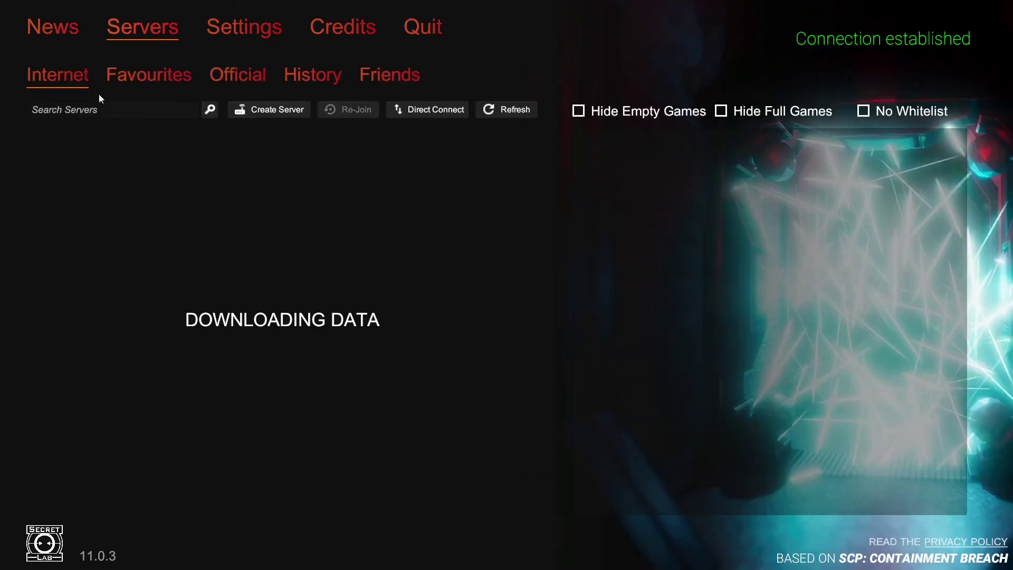
left_click(245, 26)
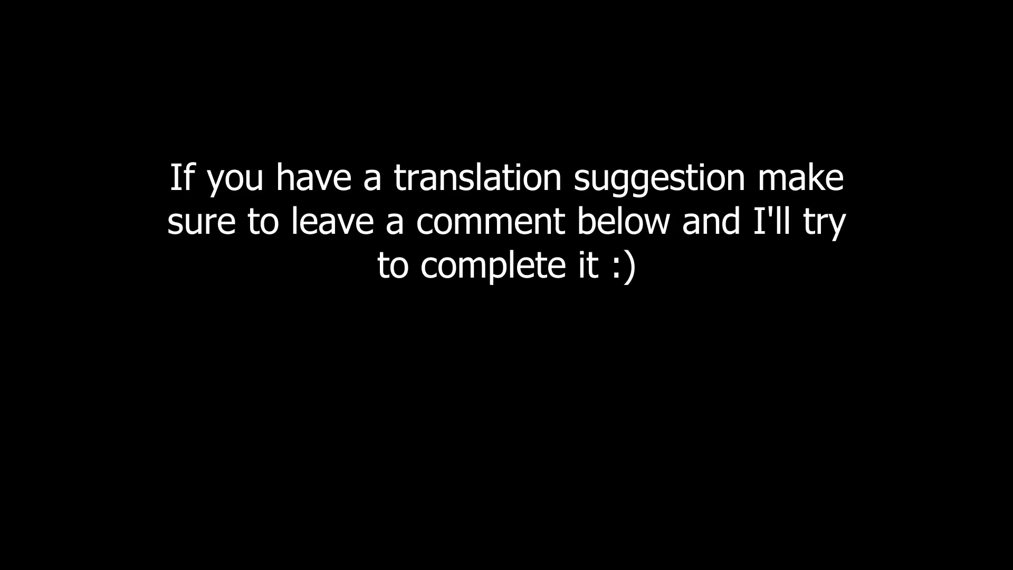